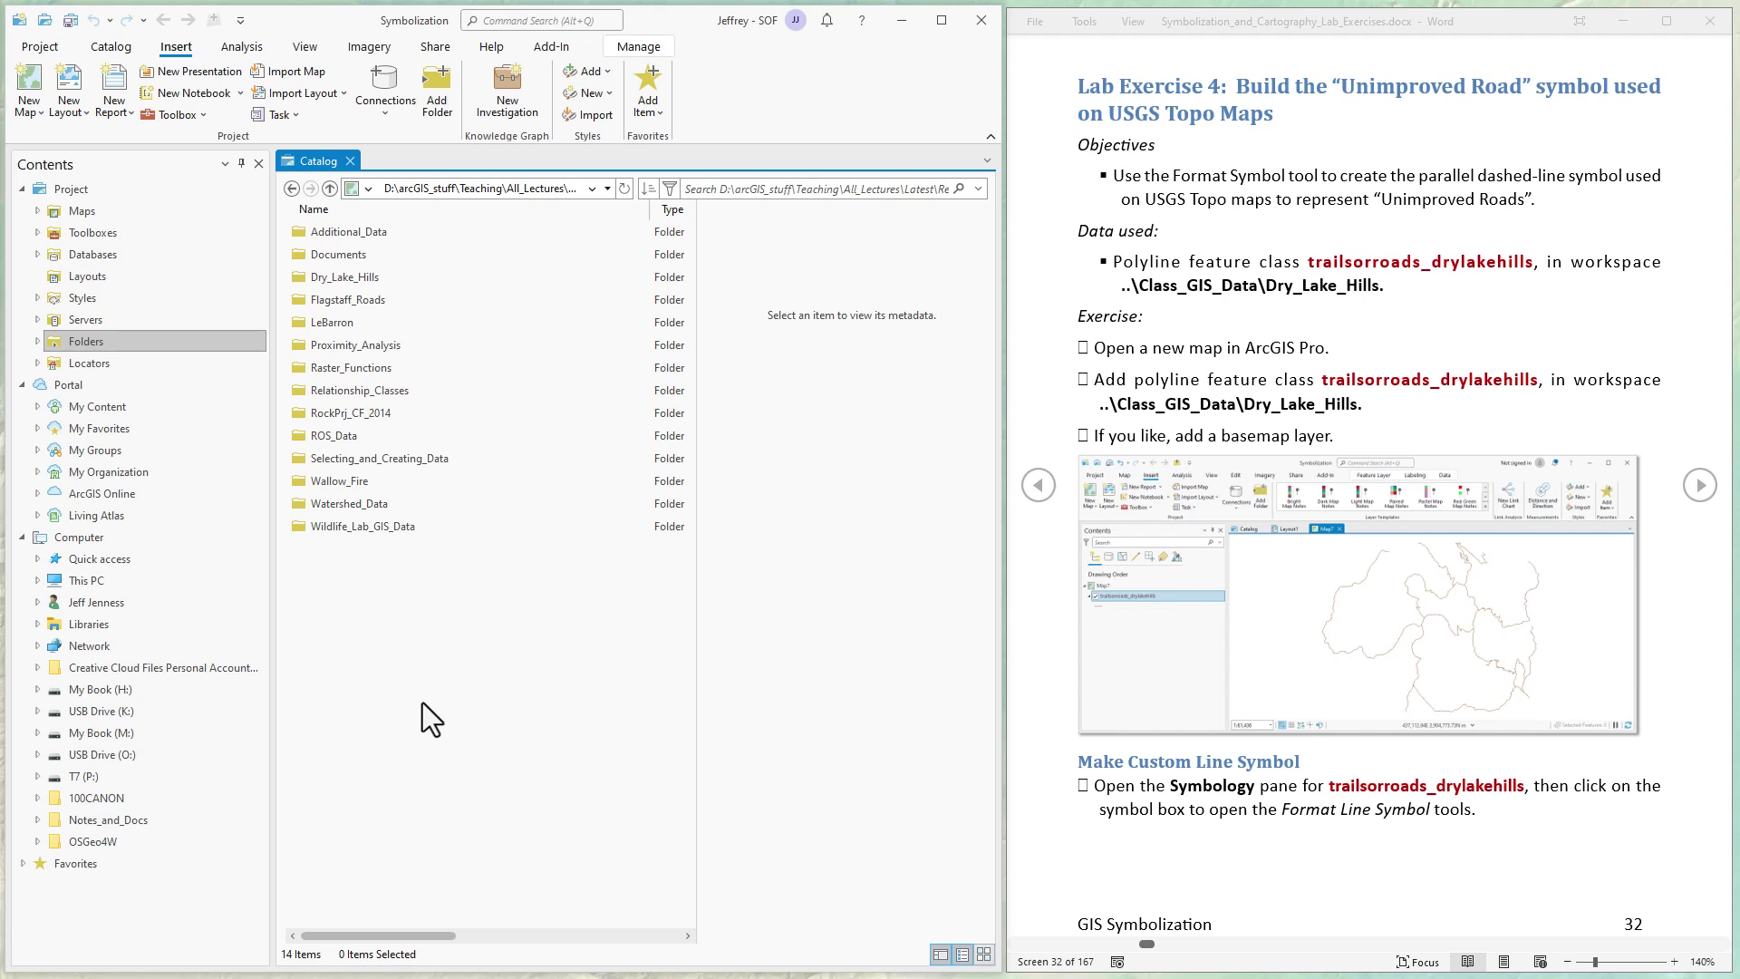
Add trailsorroads_drylakehills.shp from the Dry_Lake_Hills folder to a new map, Map13.
click(1284, 286)
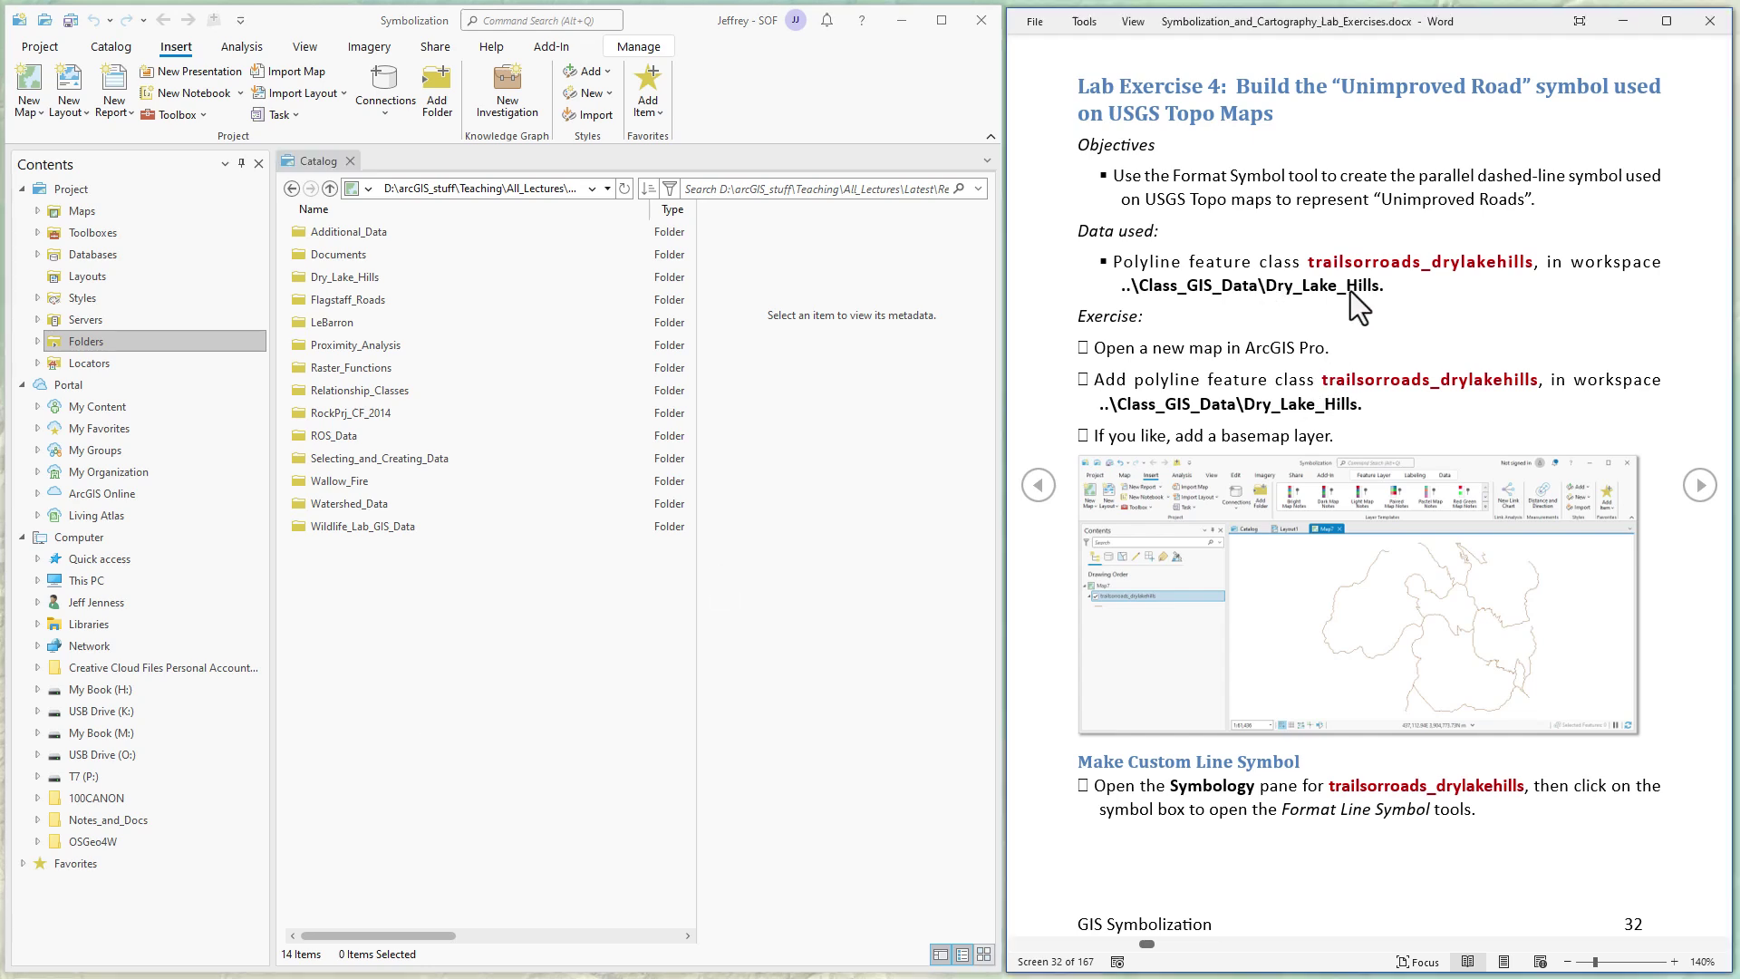
double_click(341, 275)
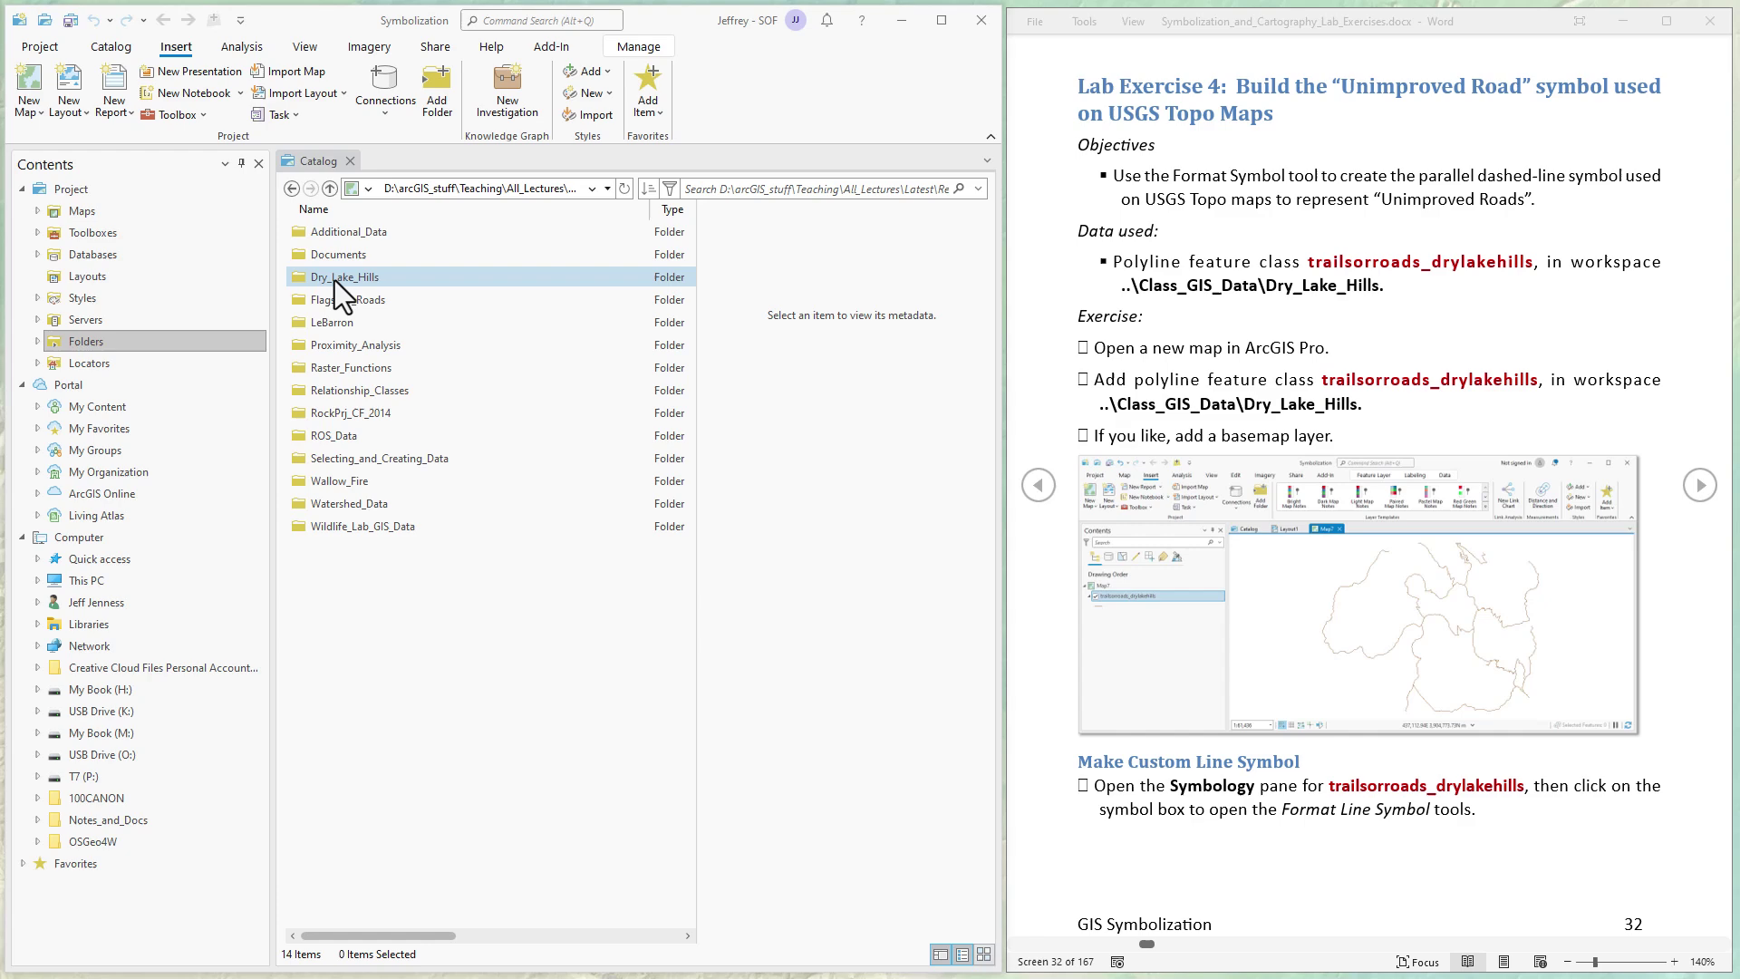
click(350, 325)
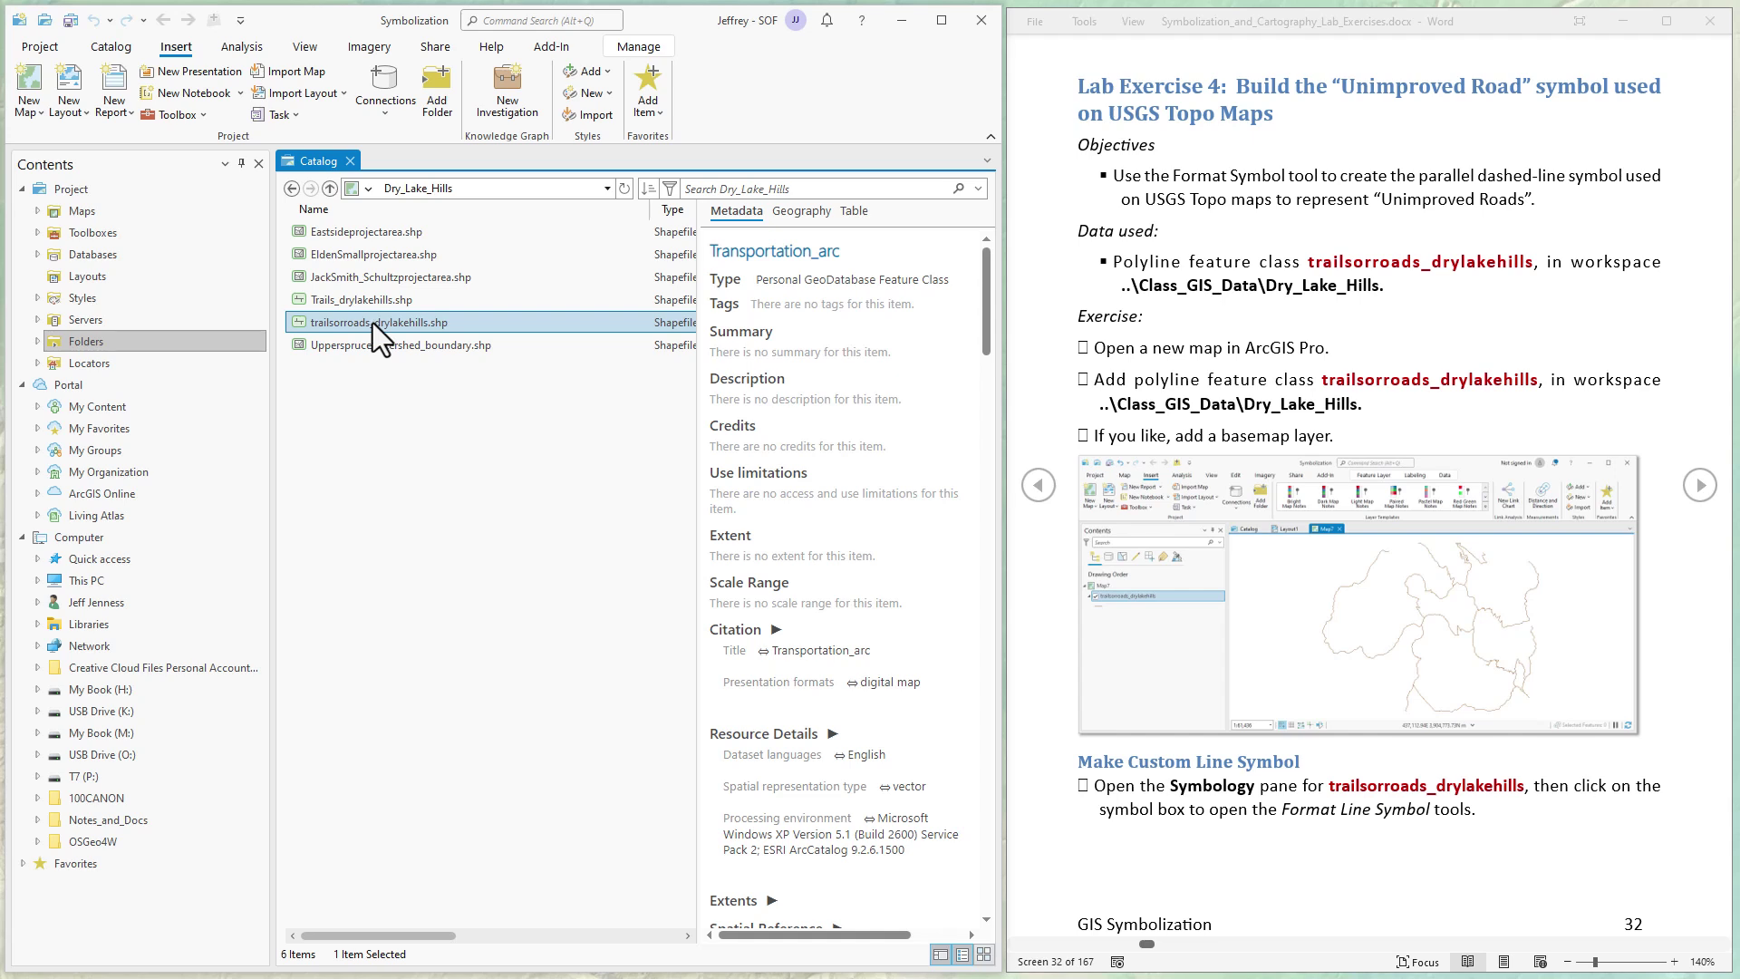
right_click(372, 327)
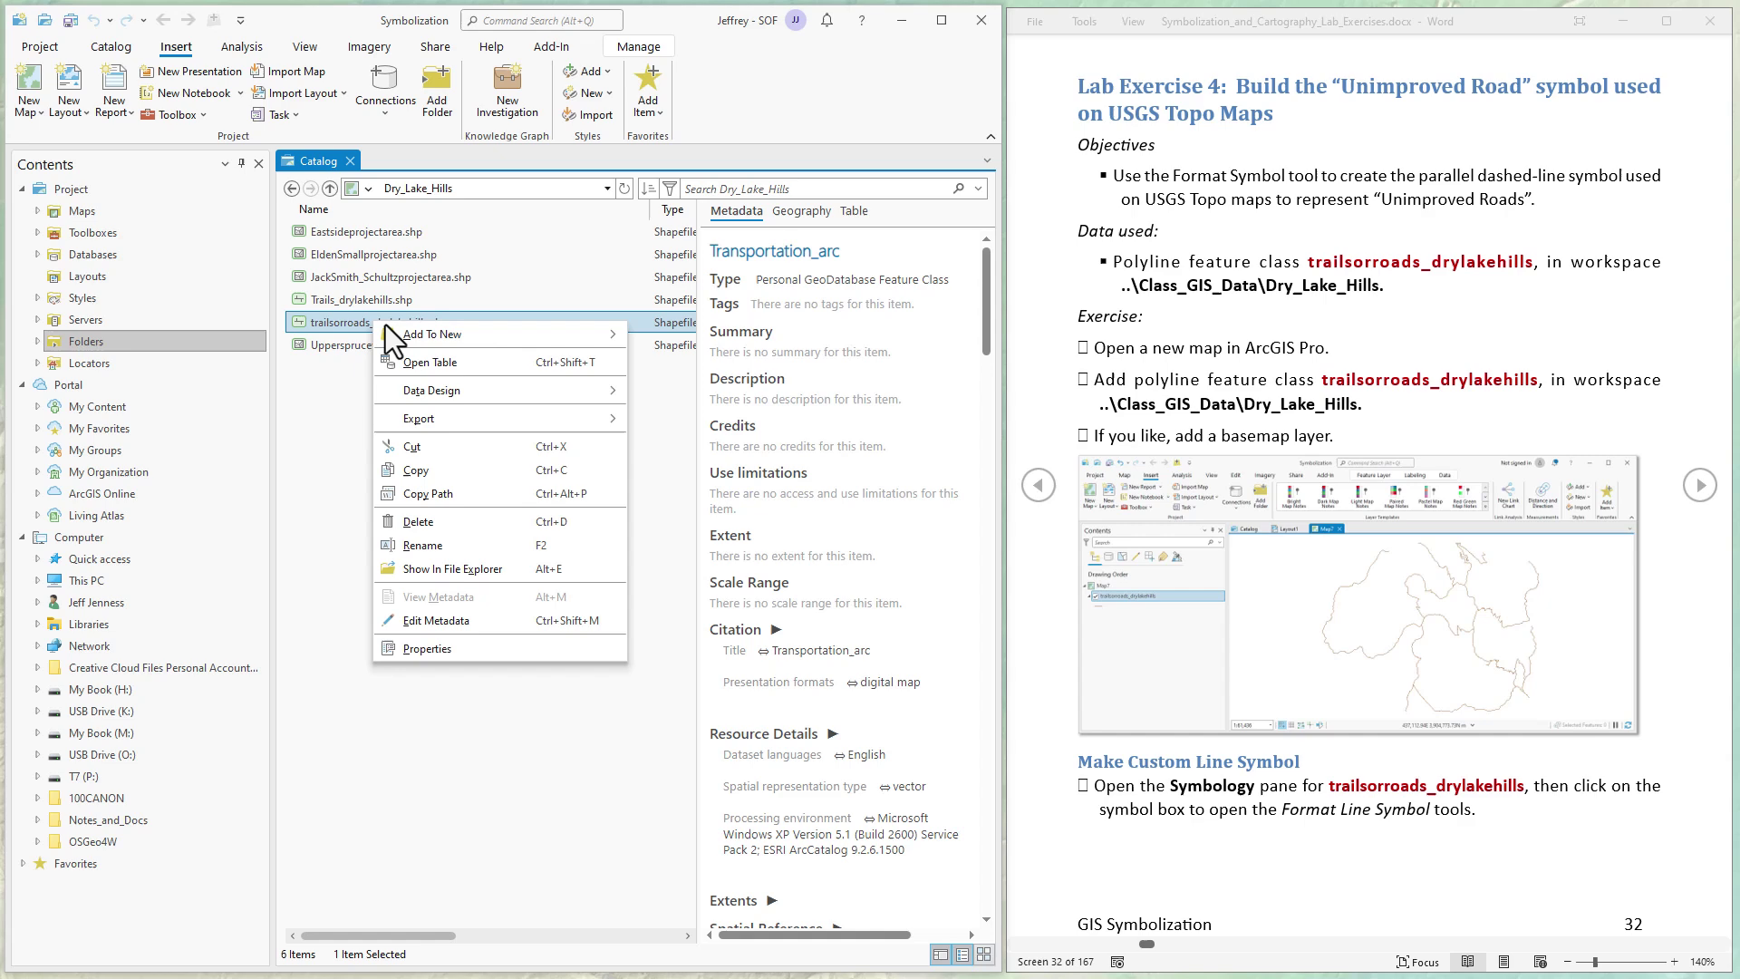
mouse_move(416, 336)
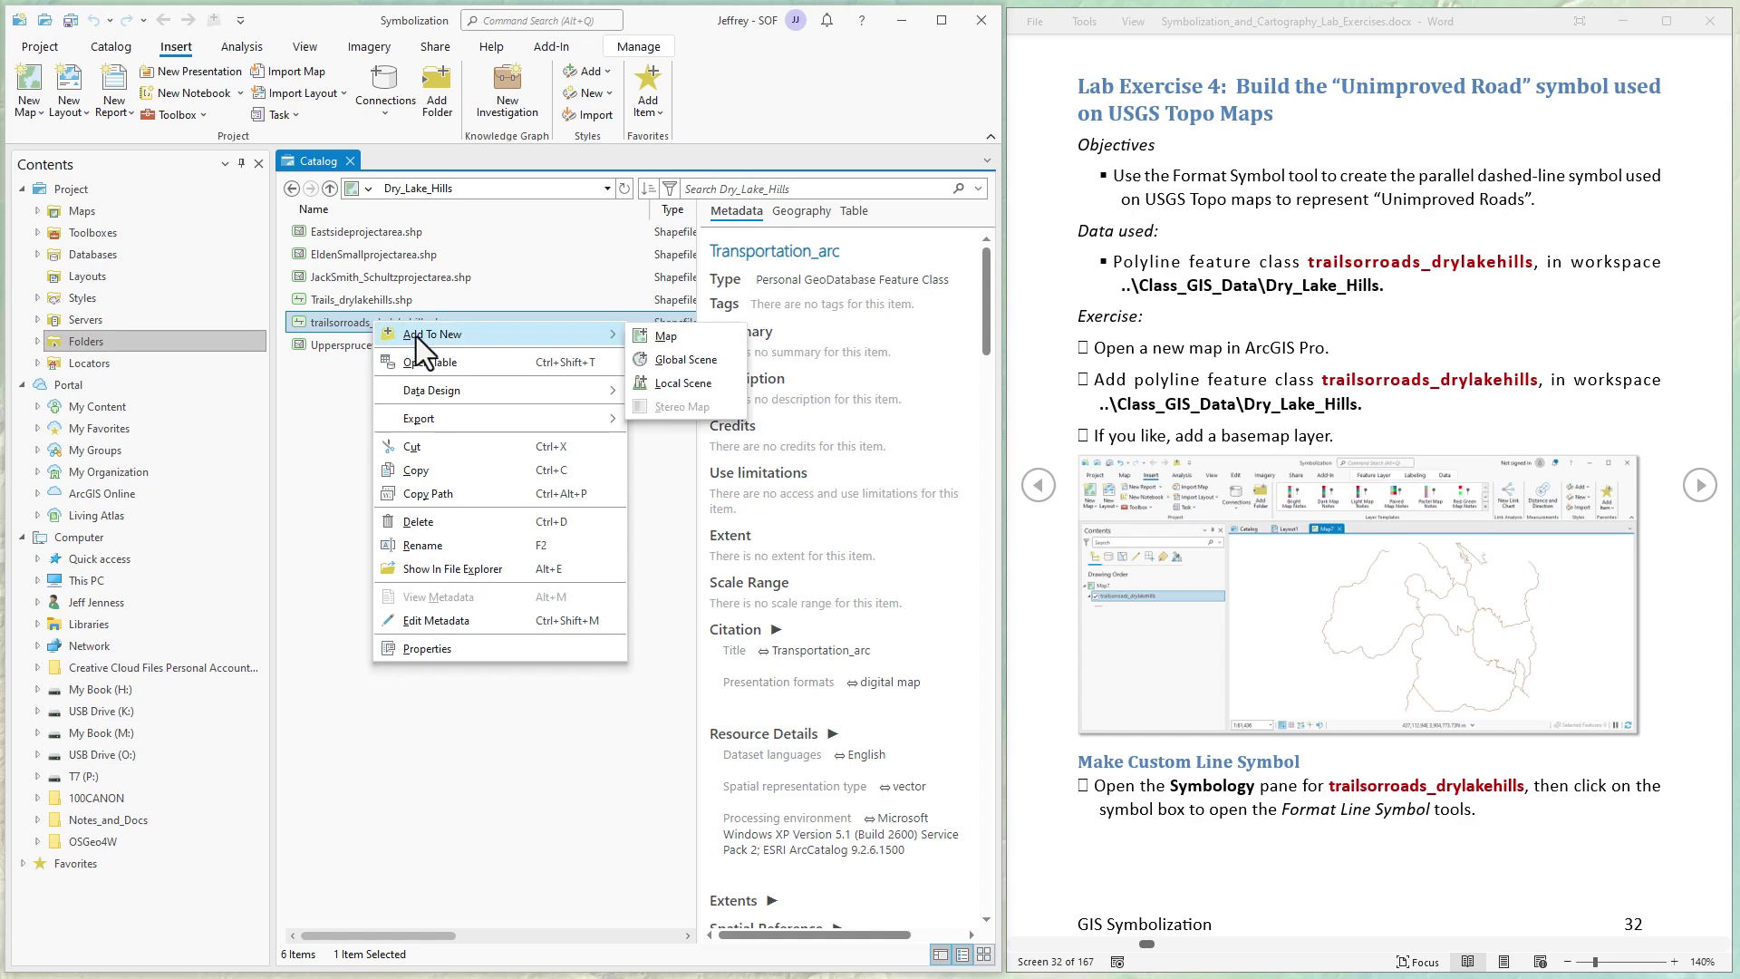
click(666, 337)
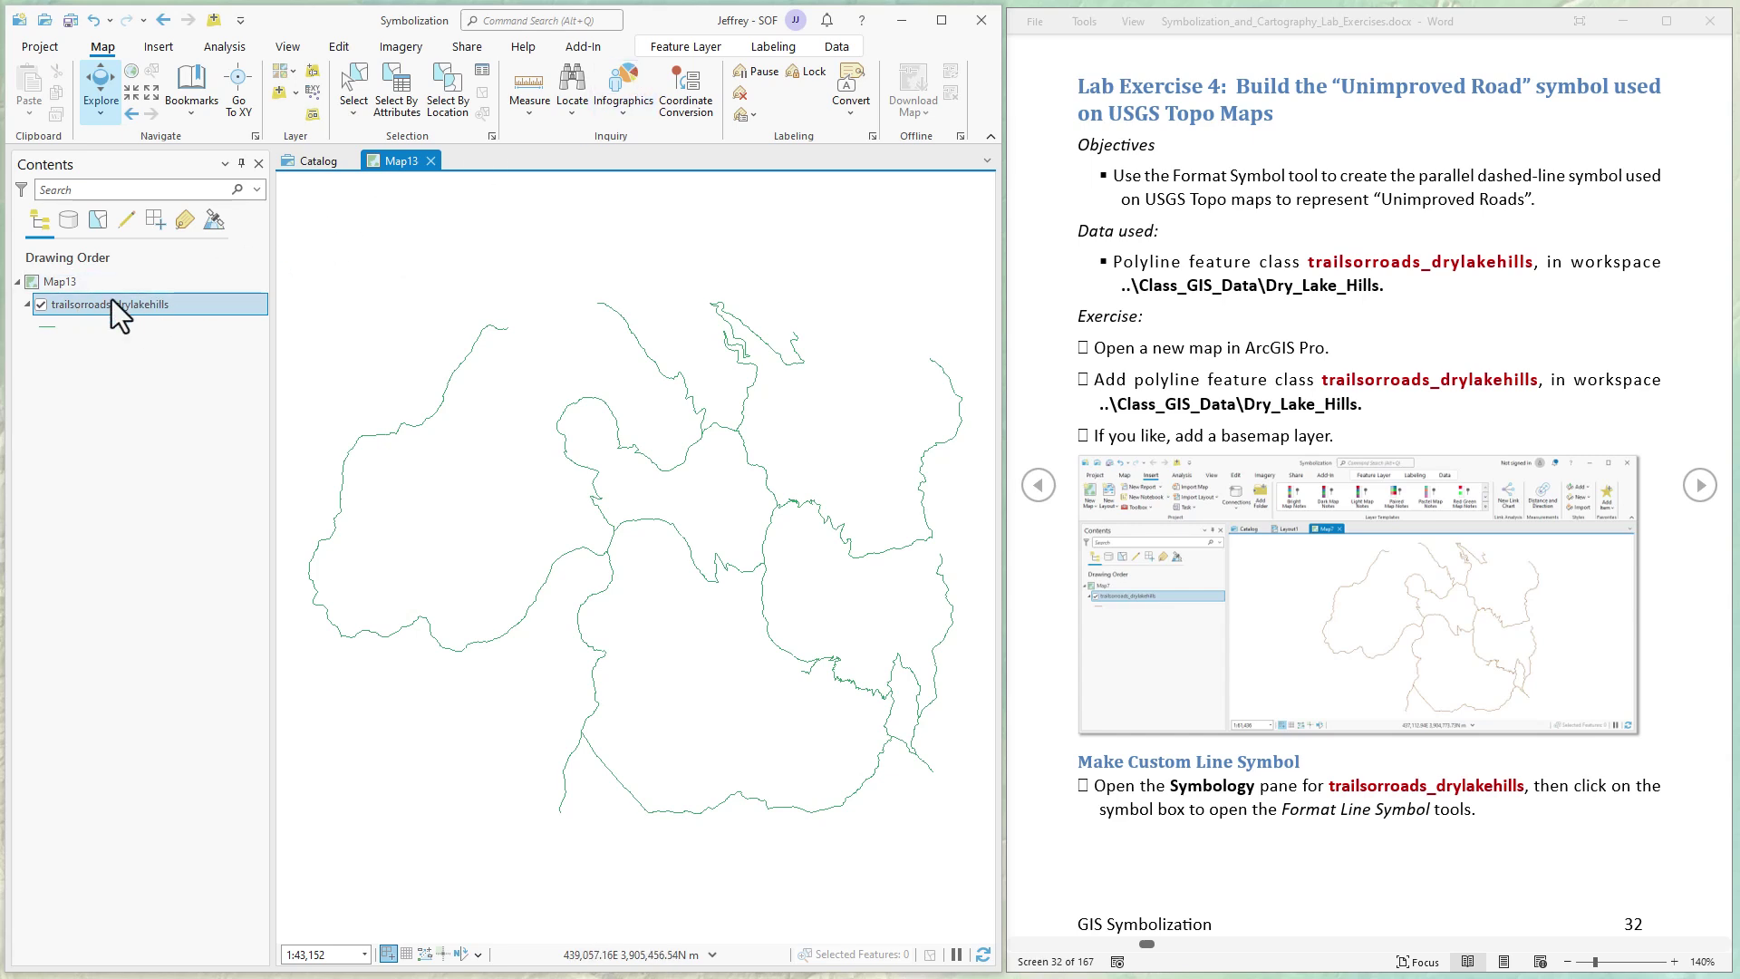
Open the trailsorroads_drylakehills layer's Symbology and its Format Line Symbol properties.
click(677, 48)
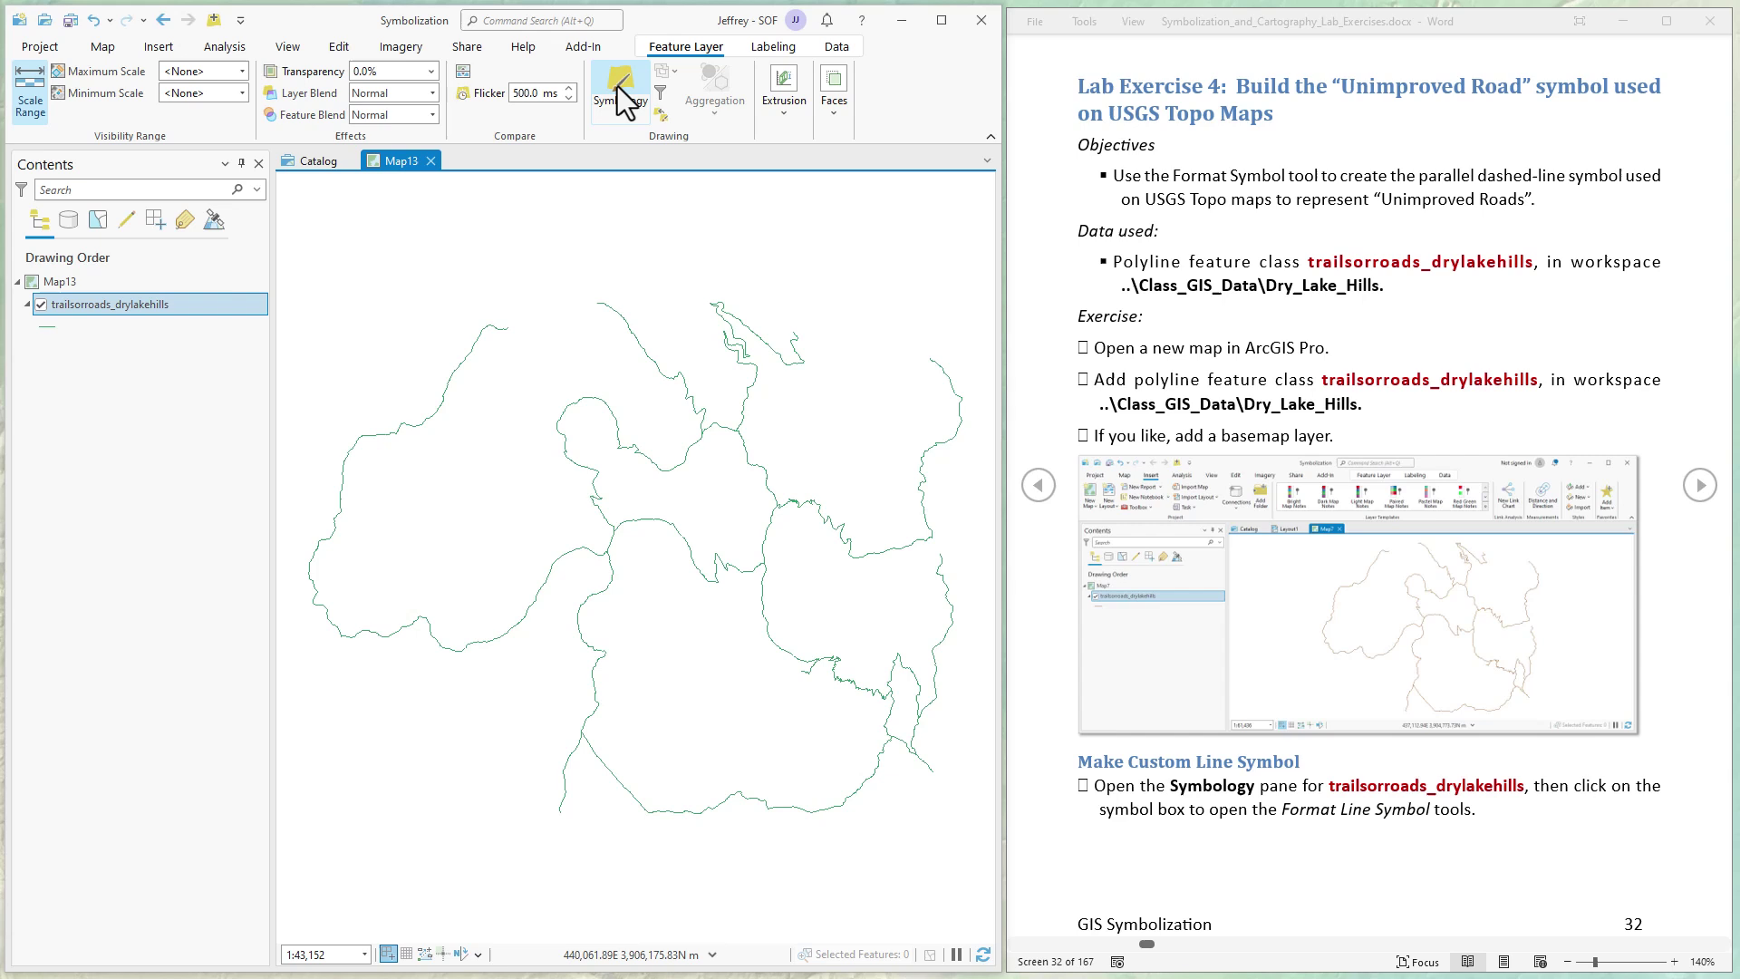
click(100, 441)
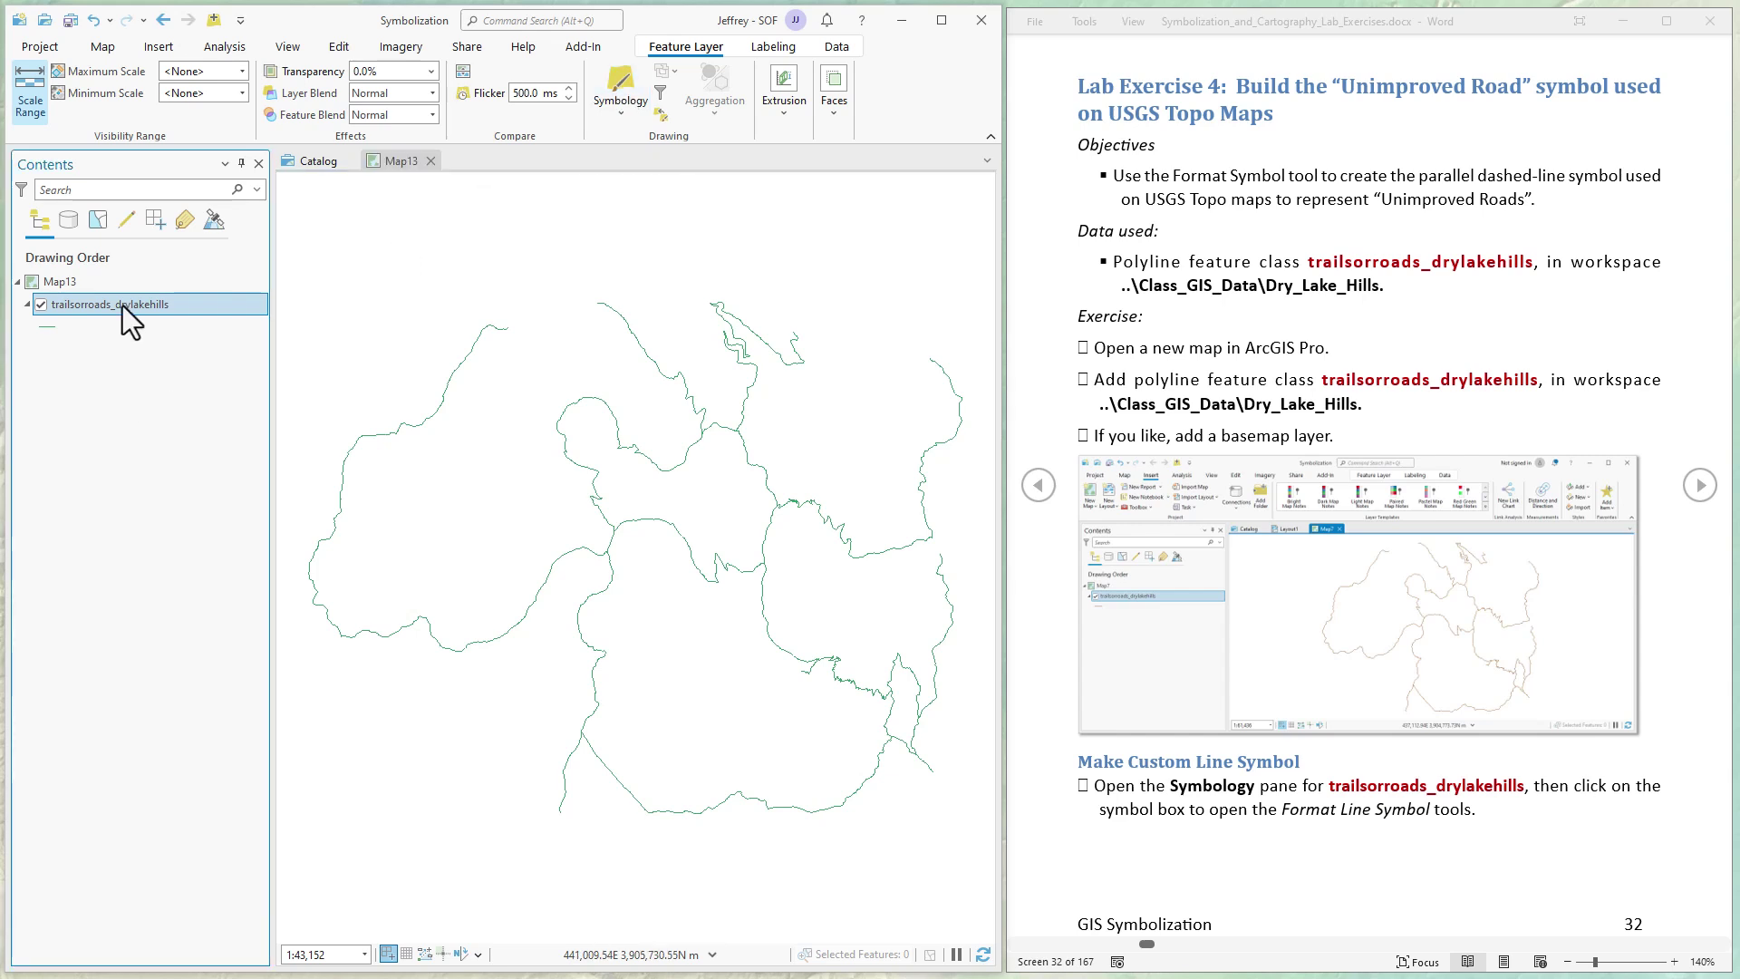
right_click(123, 306)
click(185, 760)
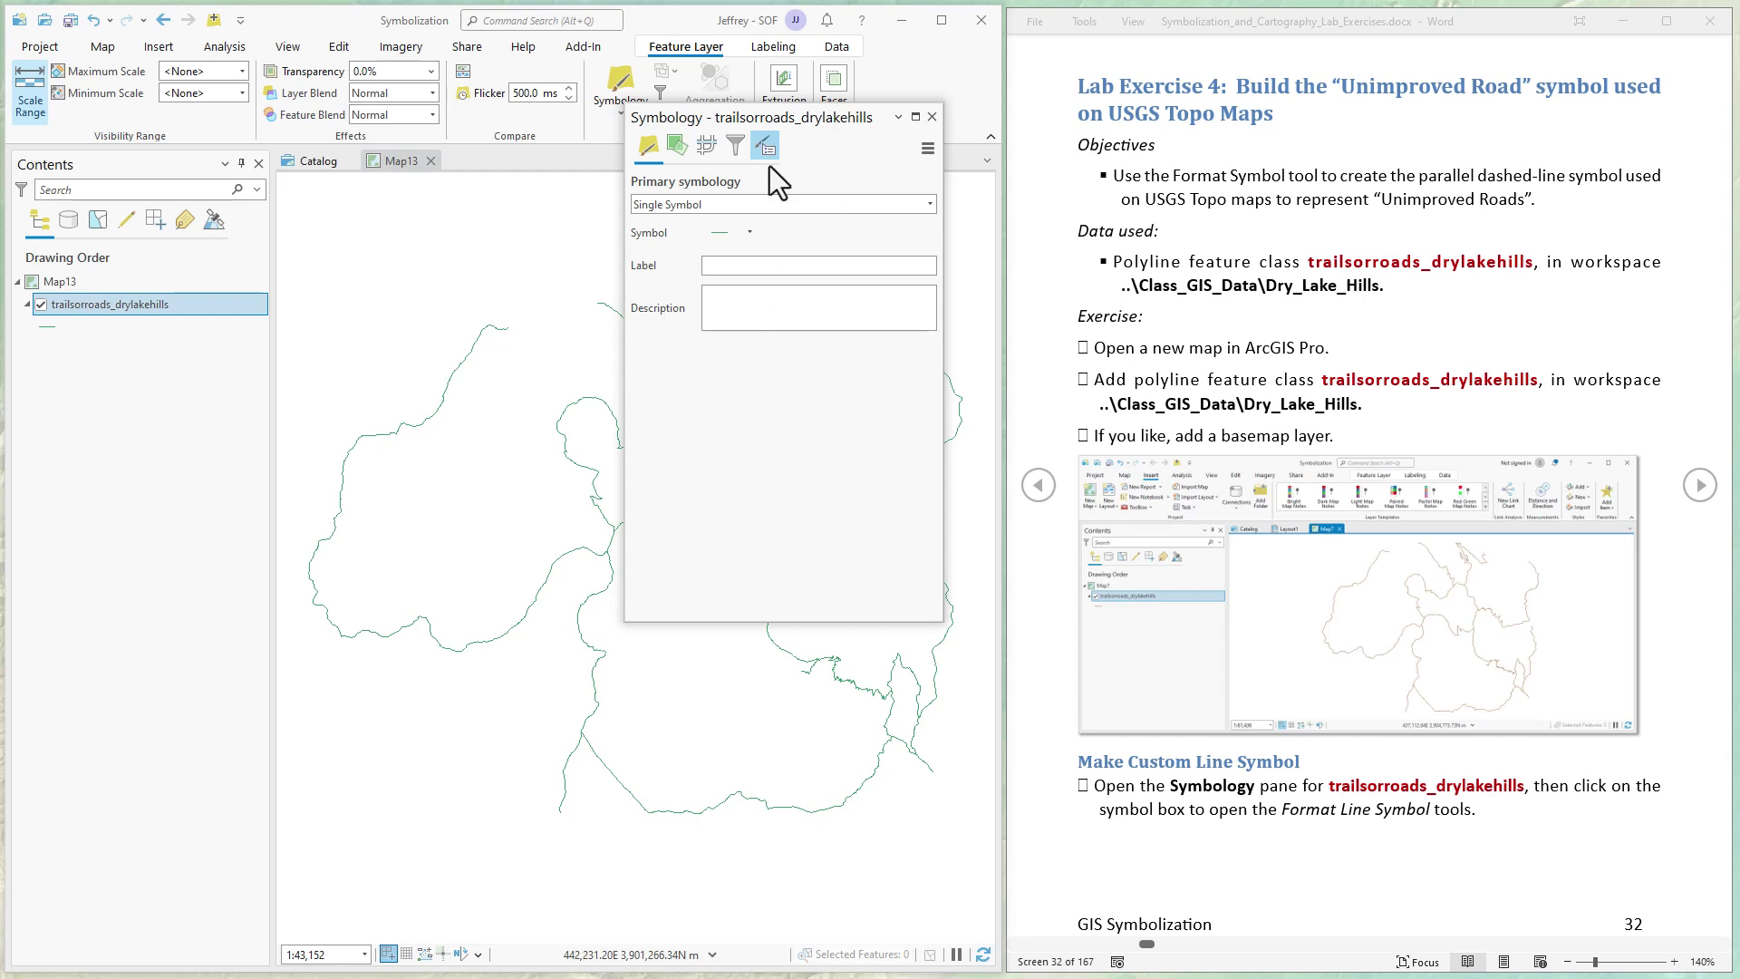
click(716, 232)
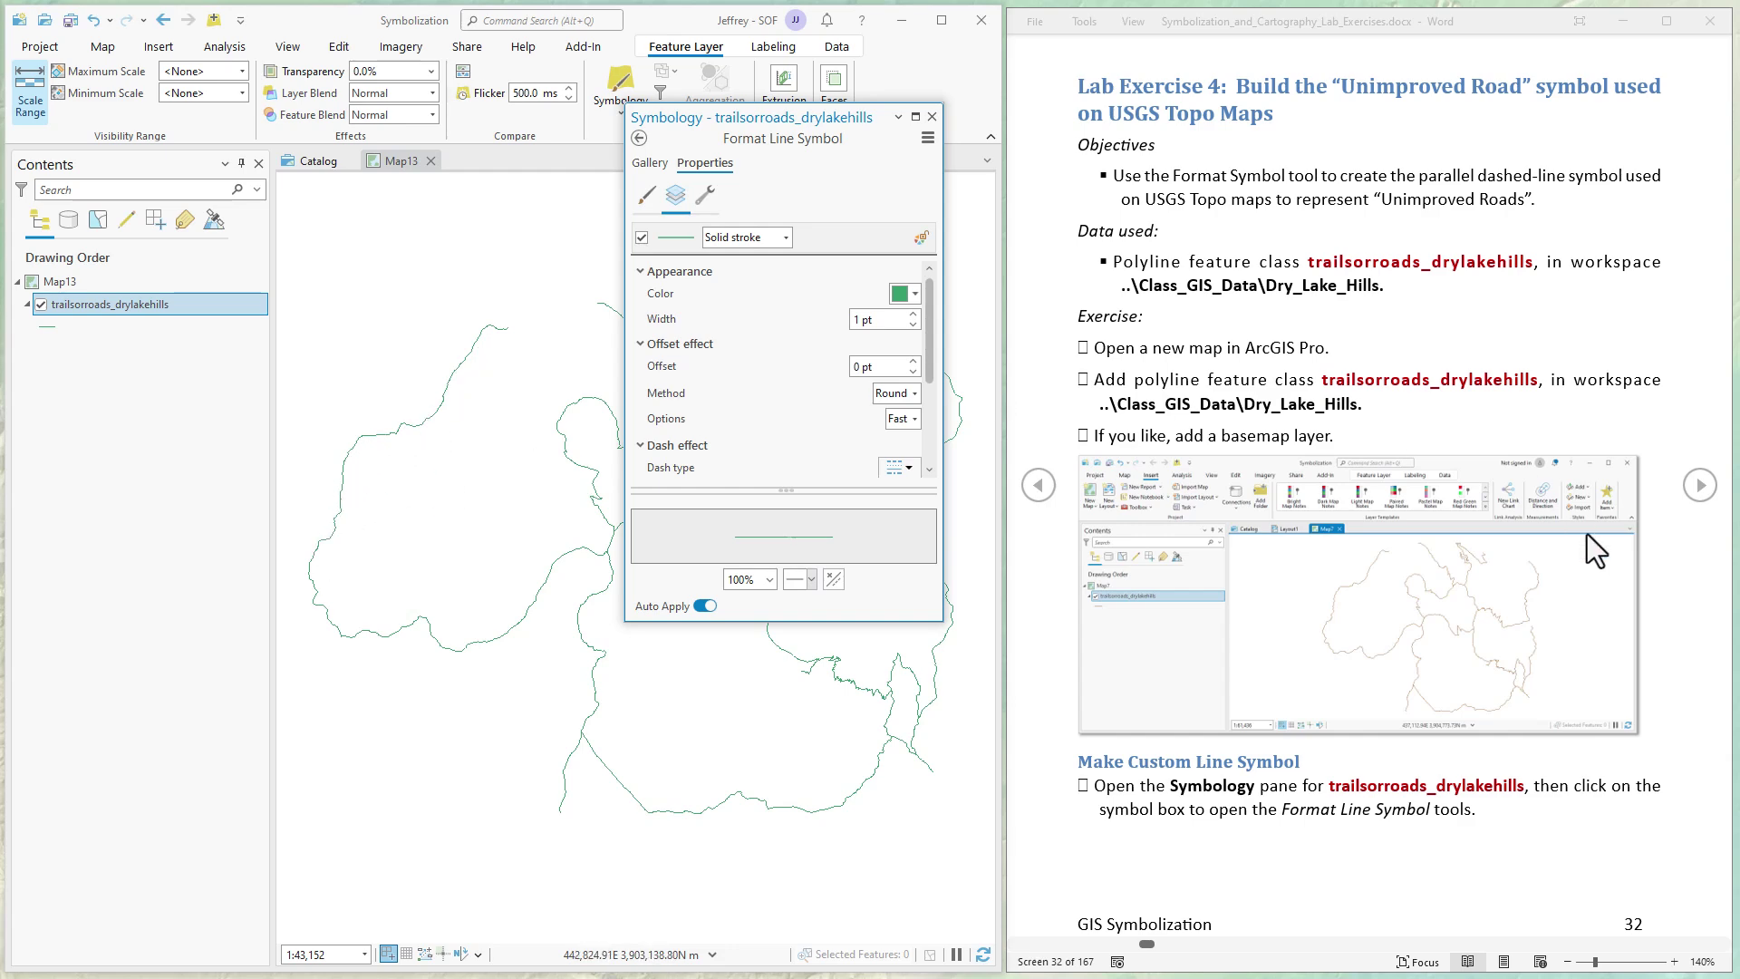
Set the trail line symbol's color to black.
click(1701, 494)
click(1701, 494)
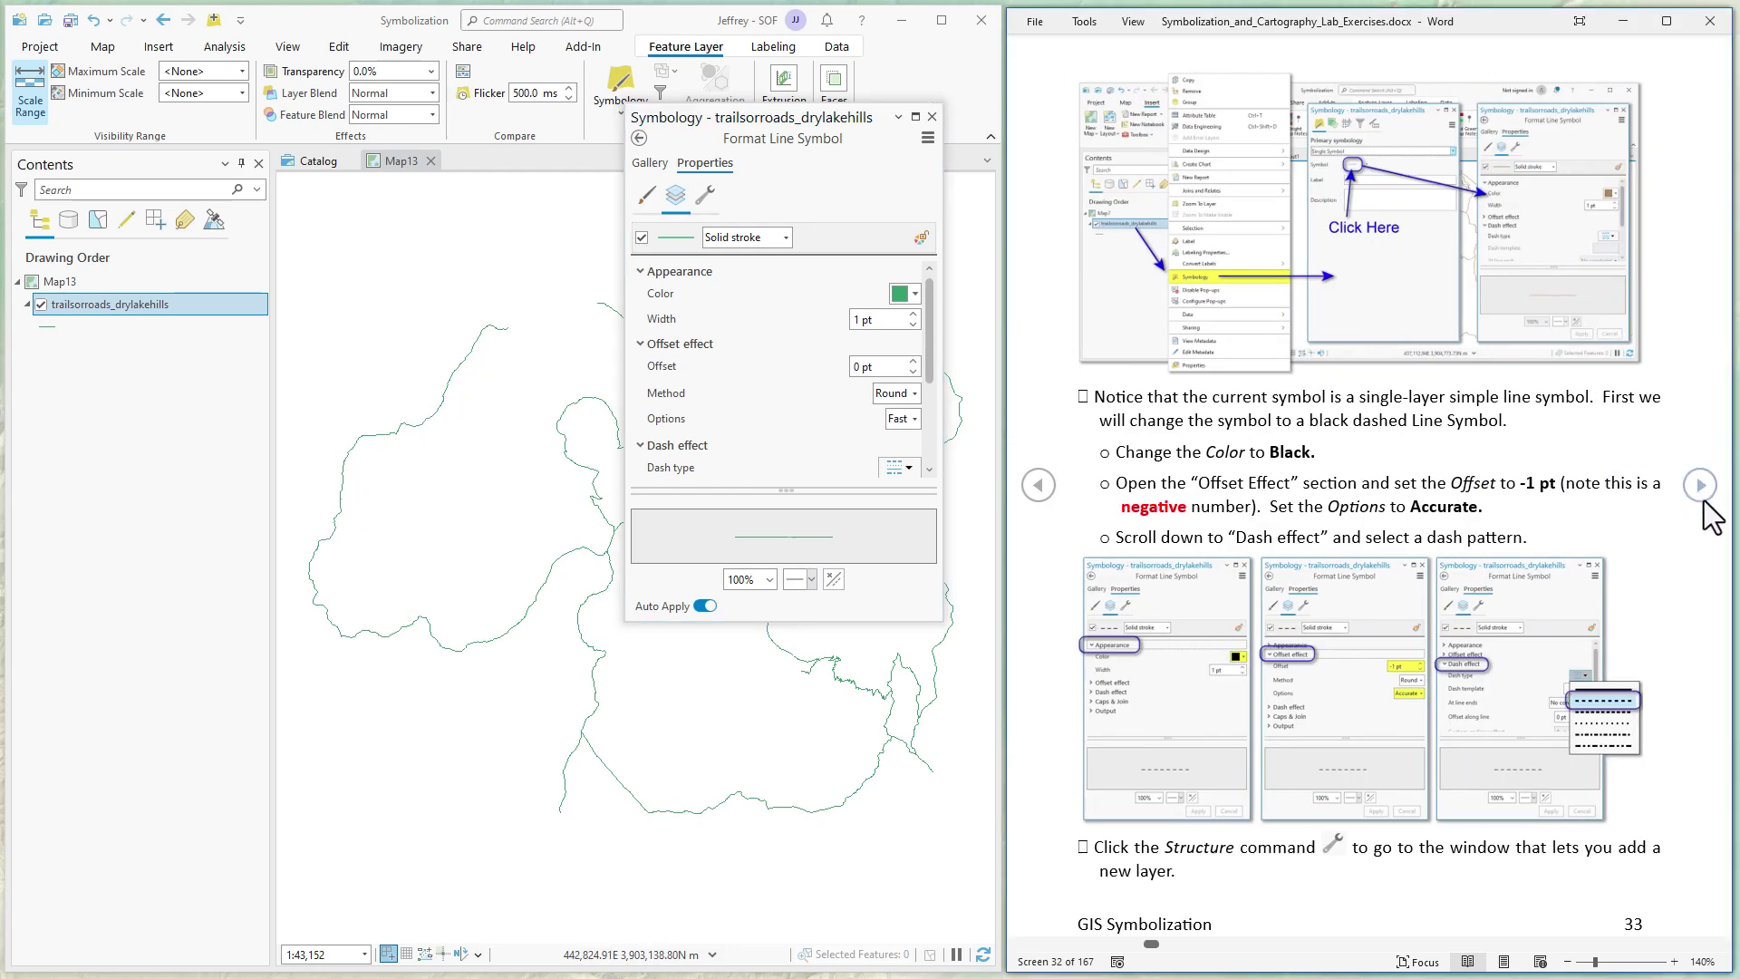
click(912, 299)
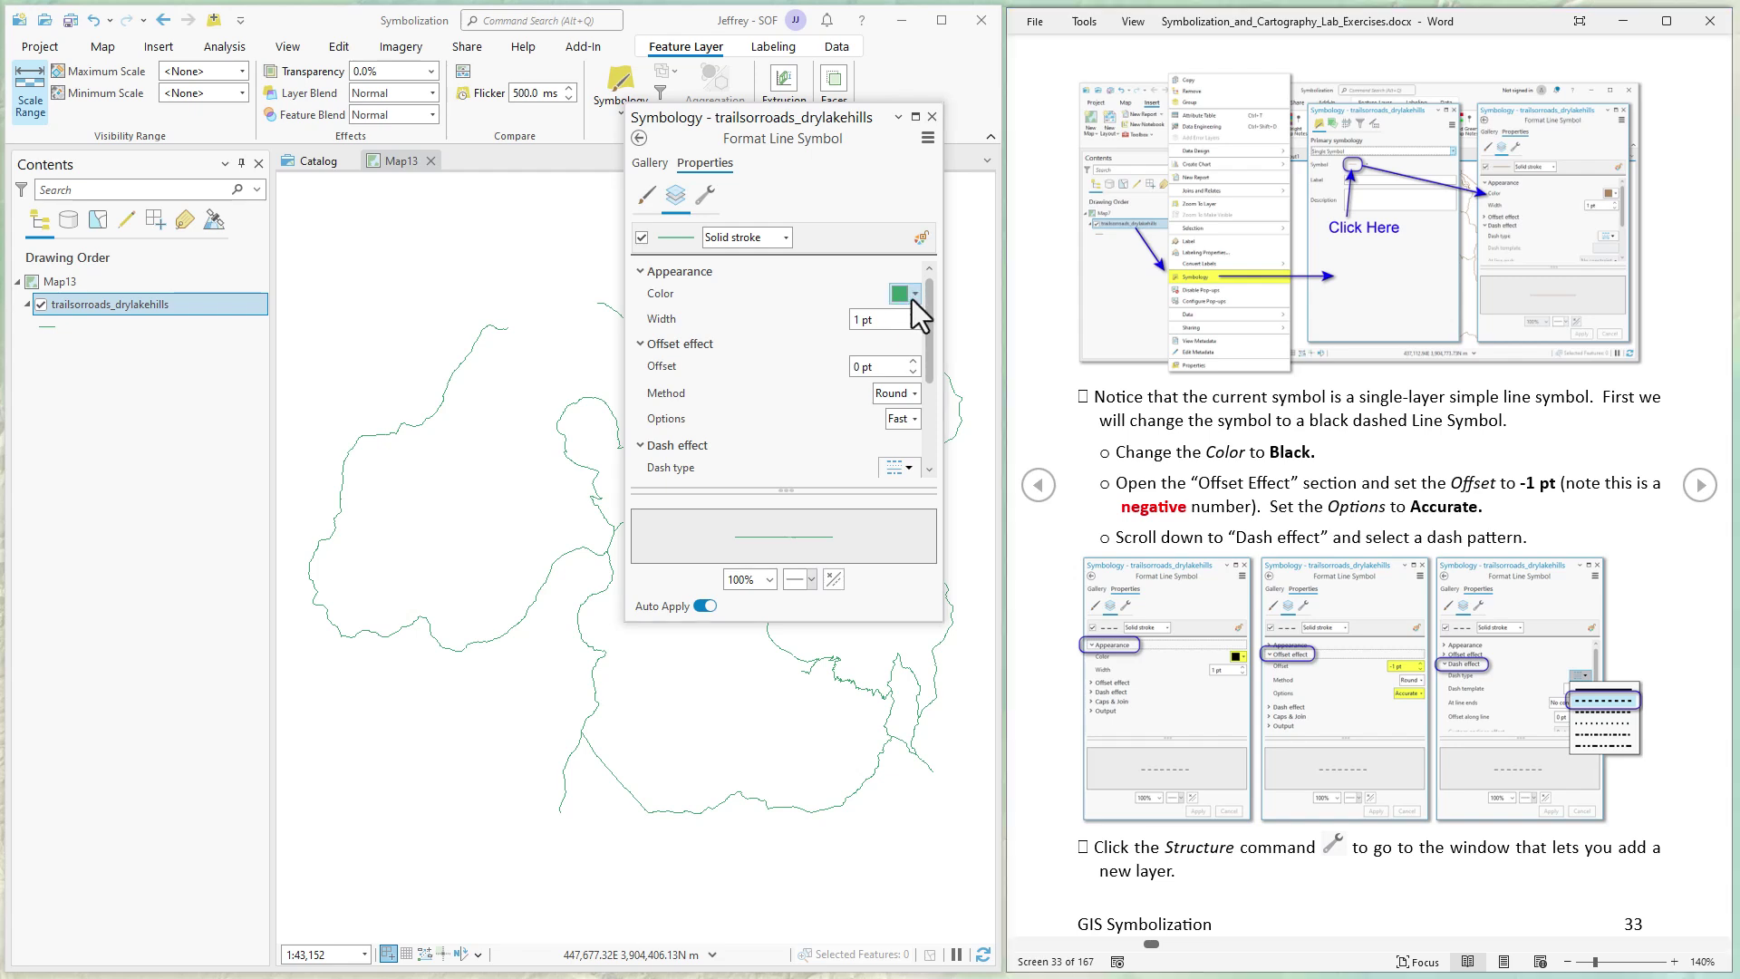
click(908, 558)
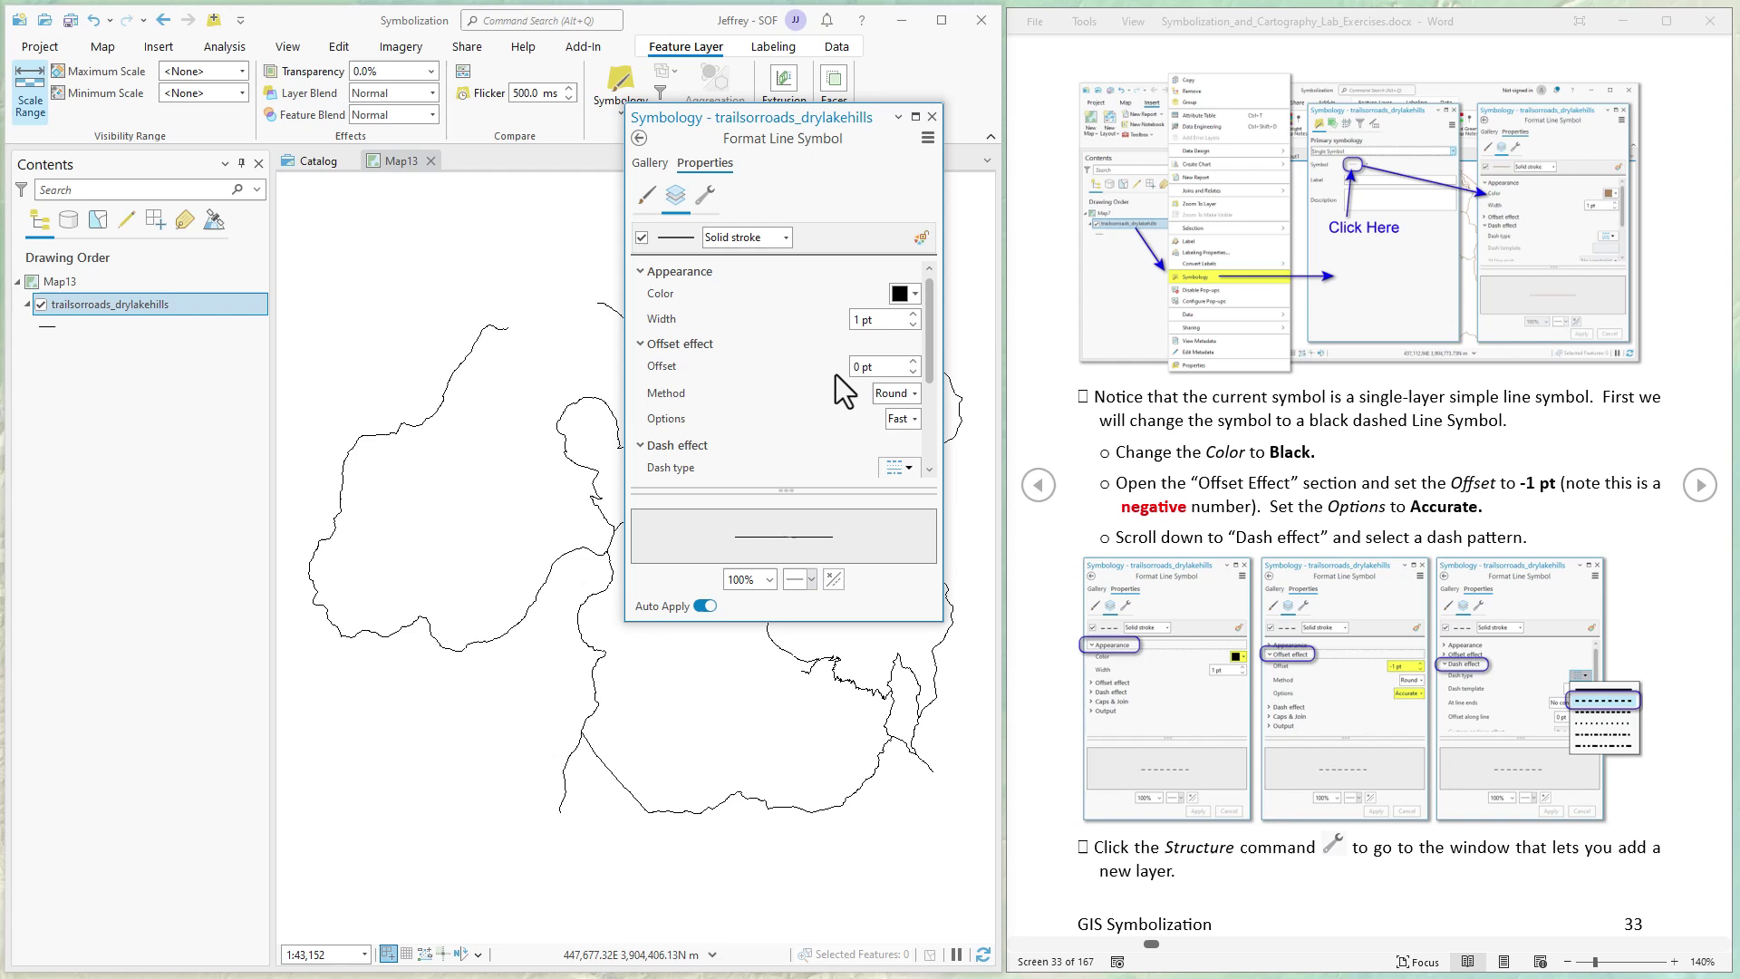
Give the stroke a -1 pt Accurate offset and the 5 5 dash pattern.
click(859, 367)
text(-1)
click(913, 419)
click(911, 457)
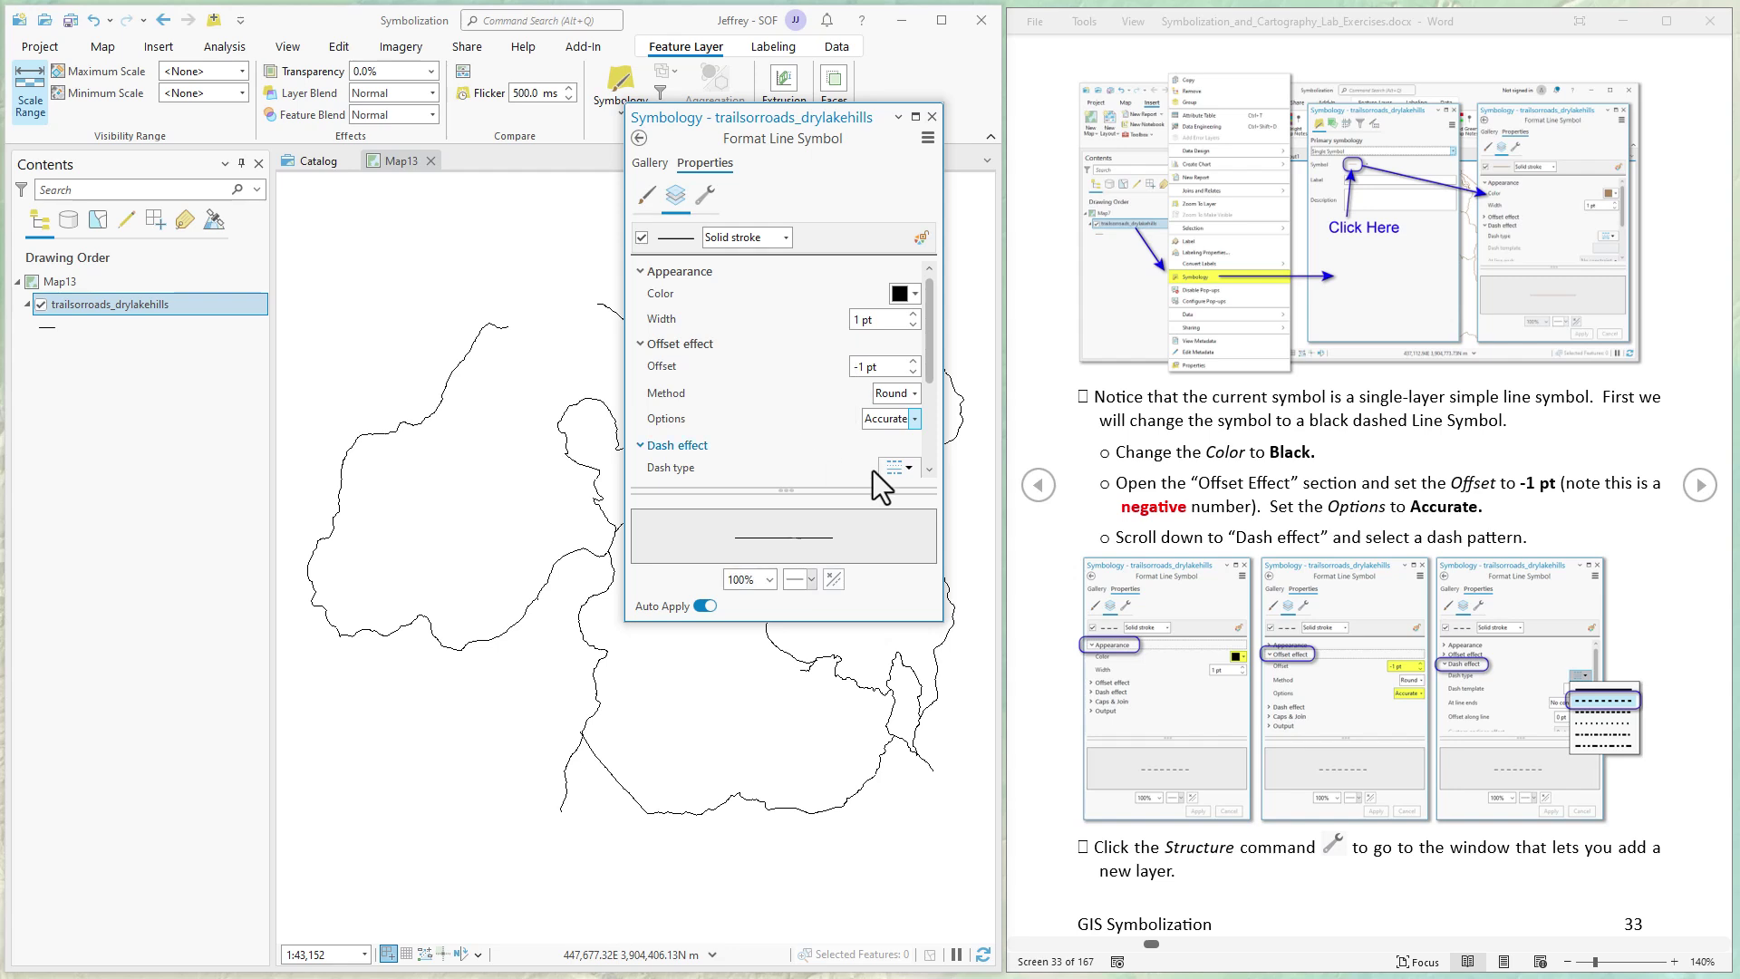
drag(932, 367, 938, 404)
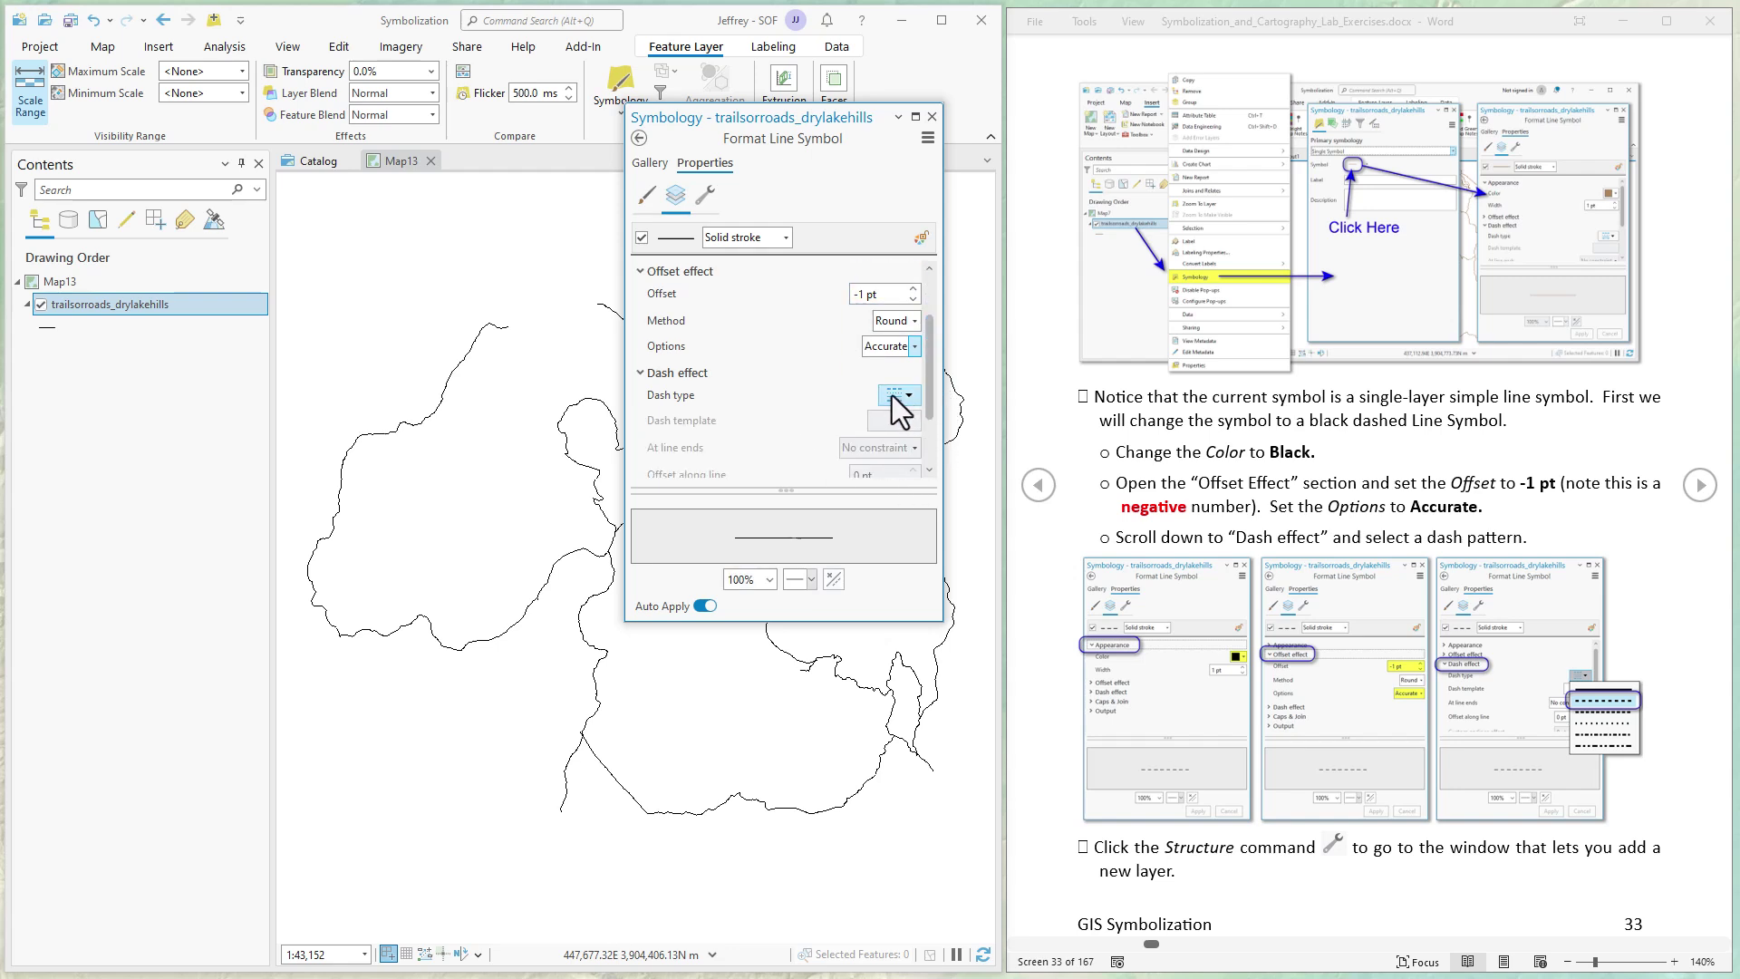
click(894, 395)
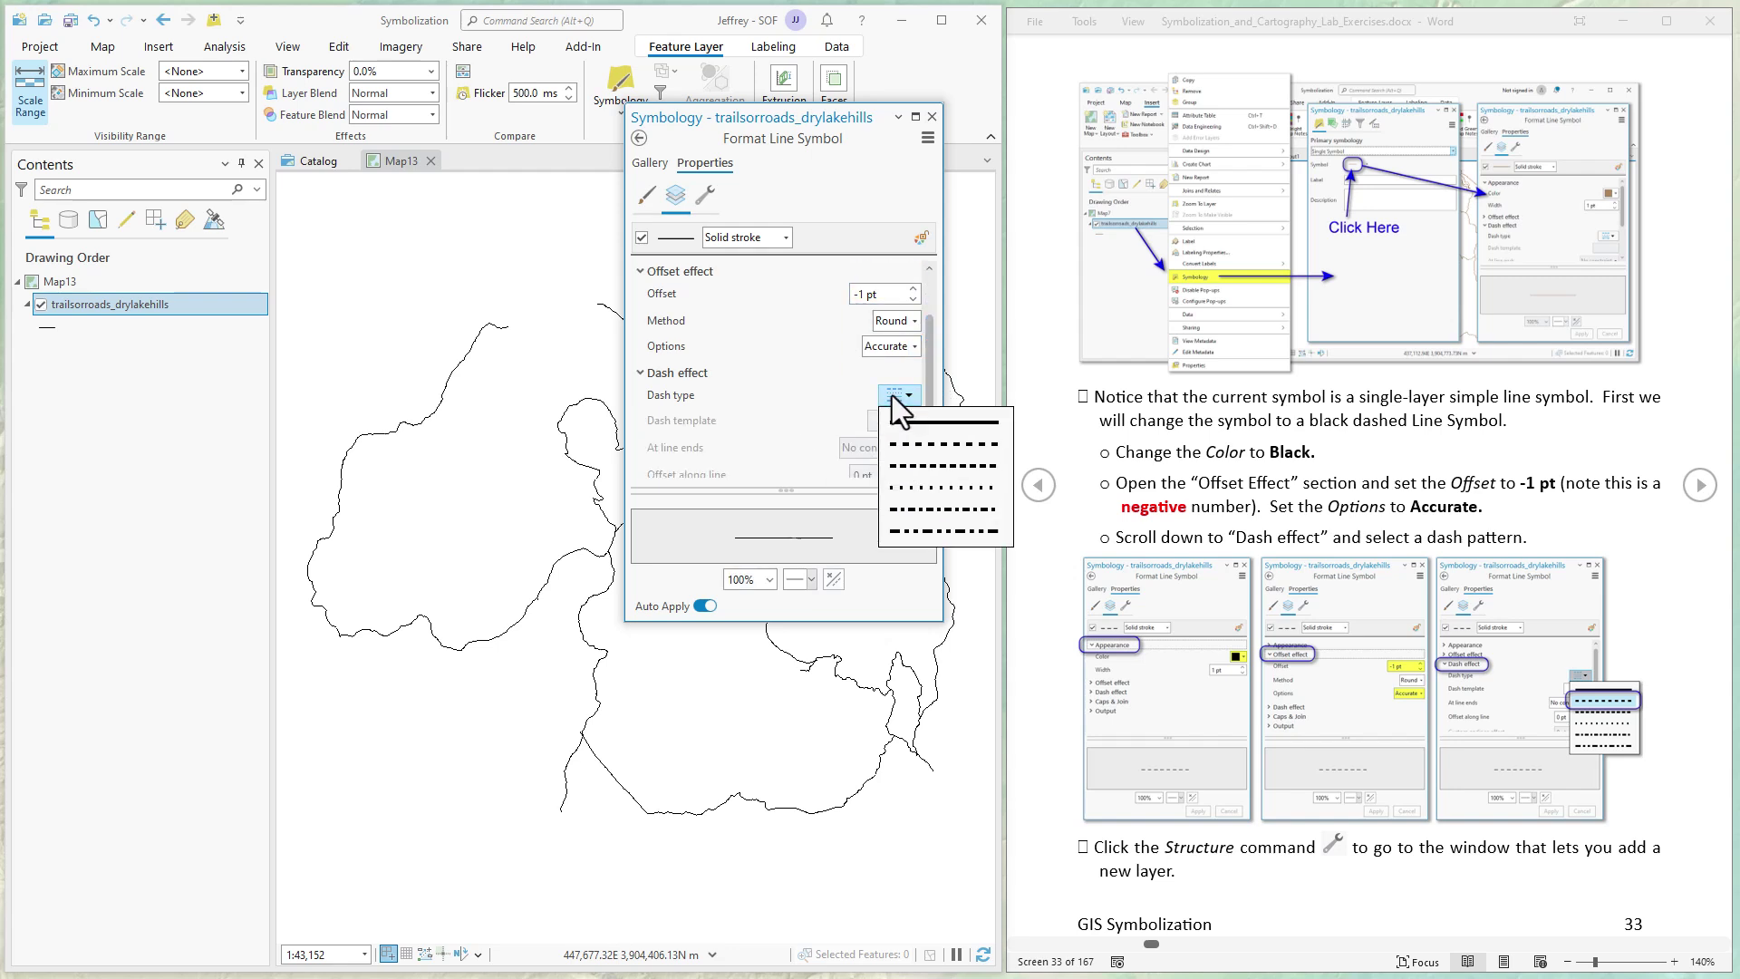
click(919, 448)
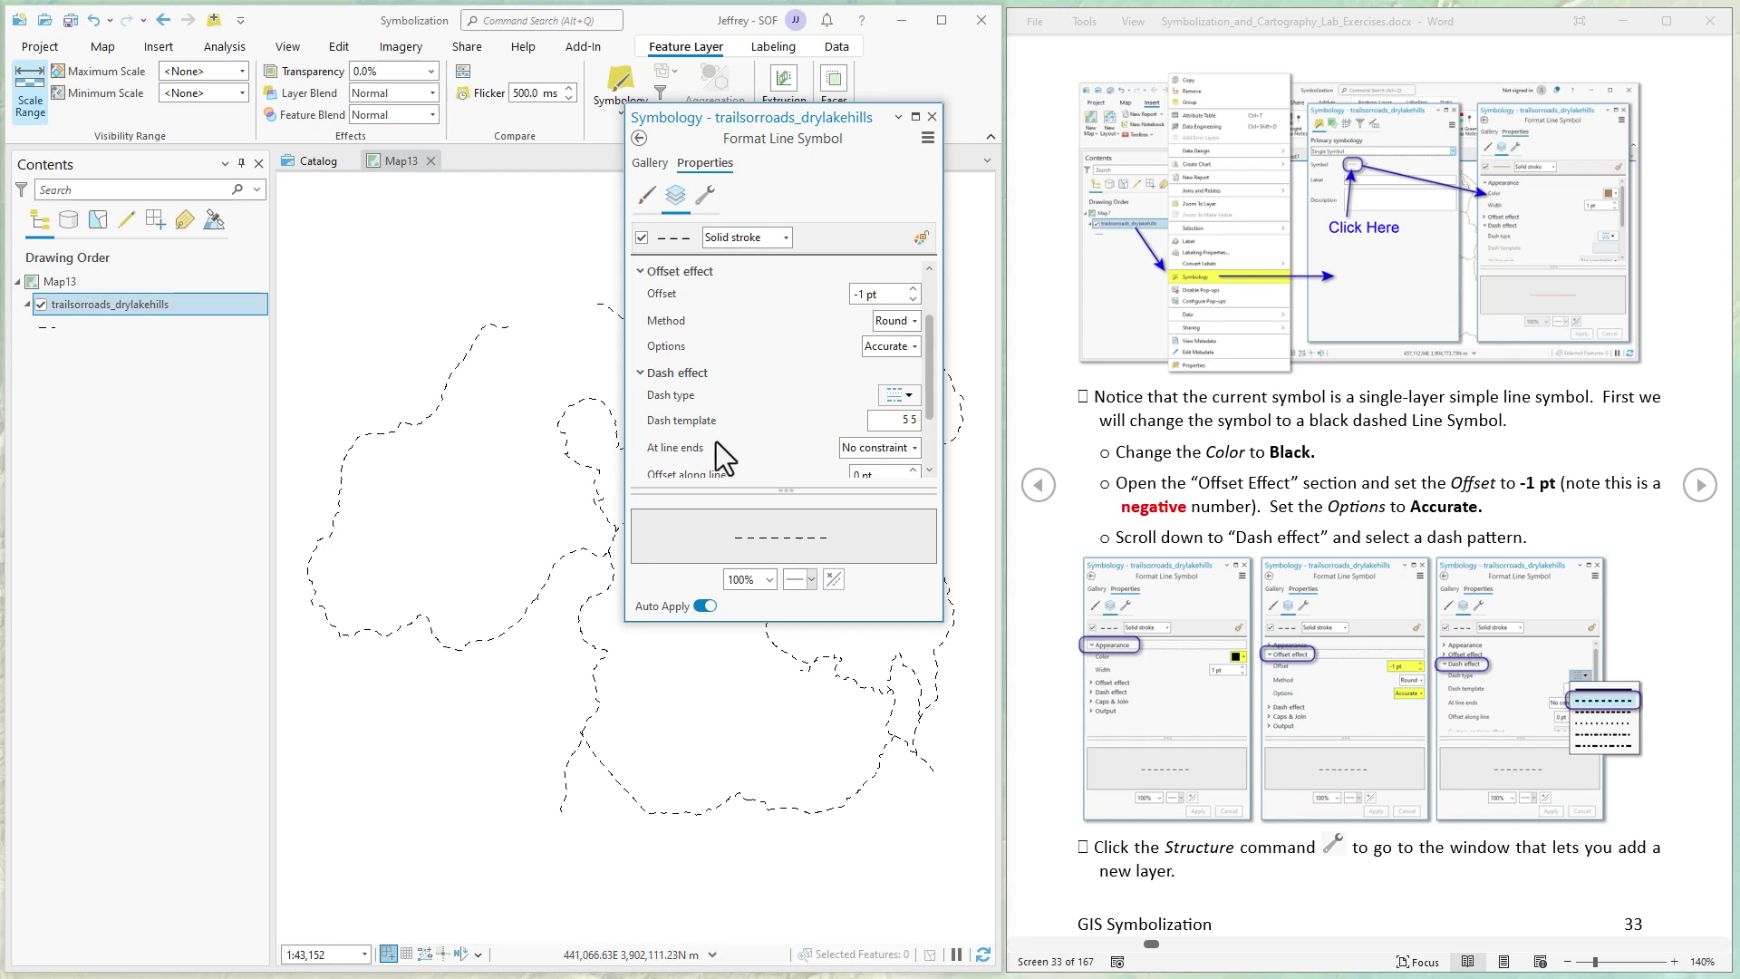
drag(927, 399, 938, 333)
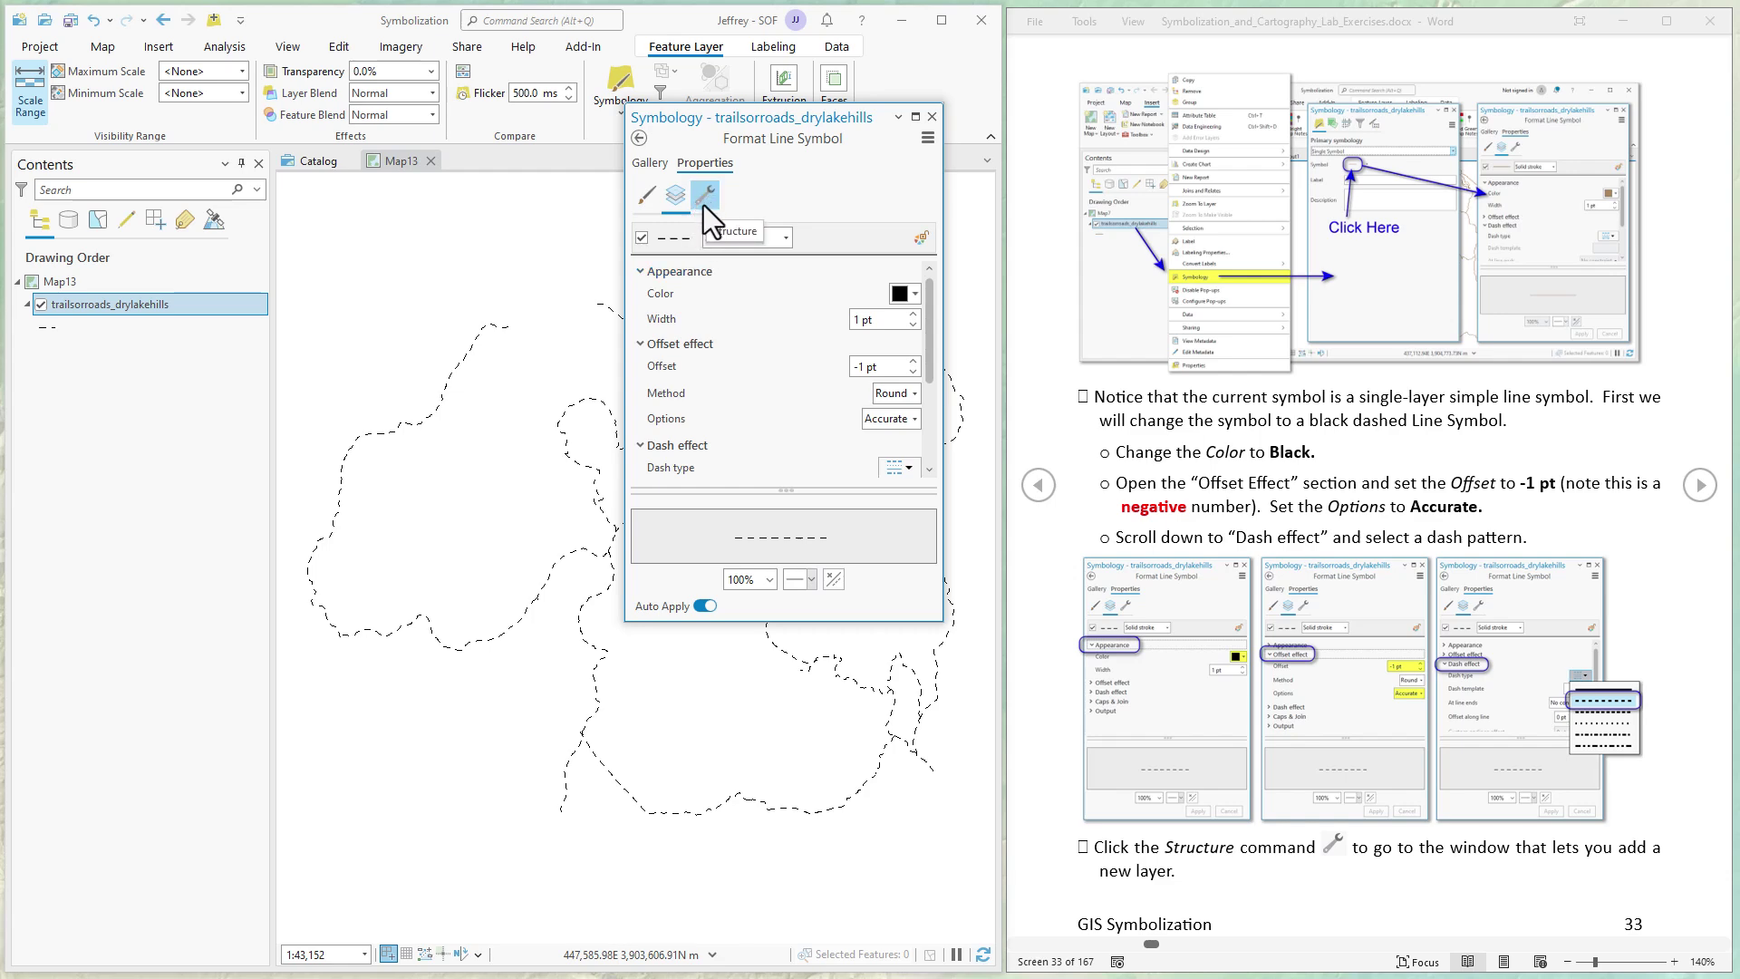
Add a second stroke layer to the trail symbol from the Structure tab.
key(Page_Down)
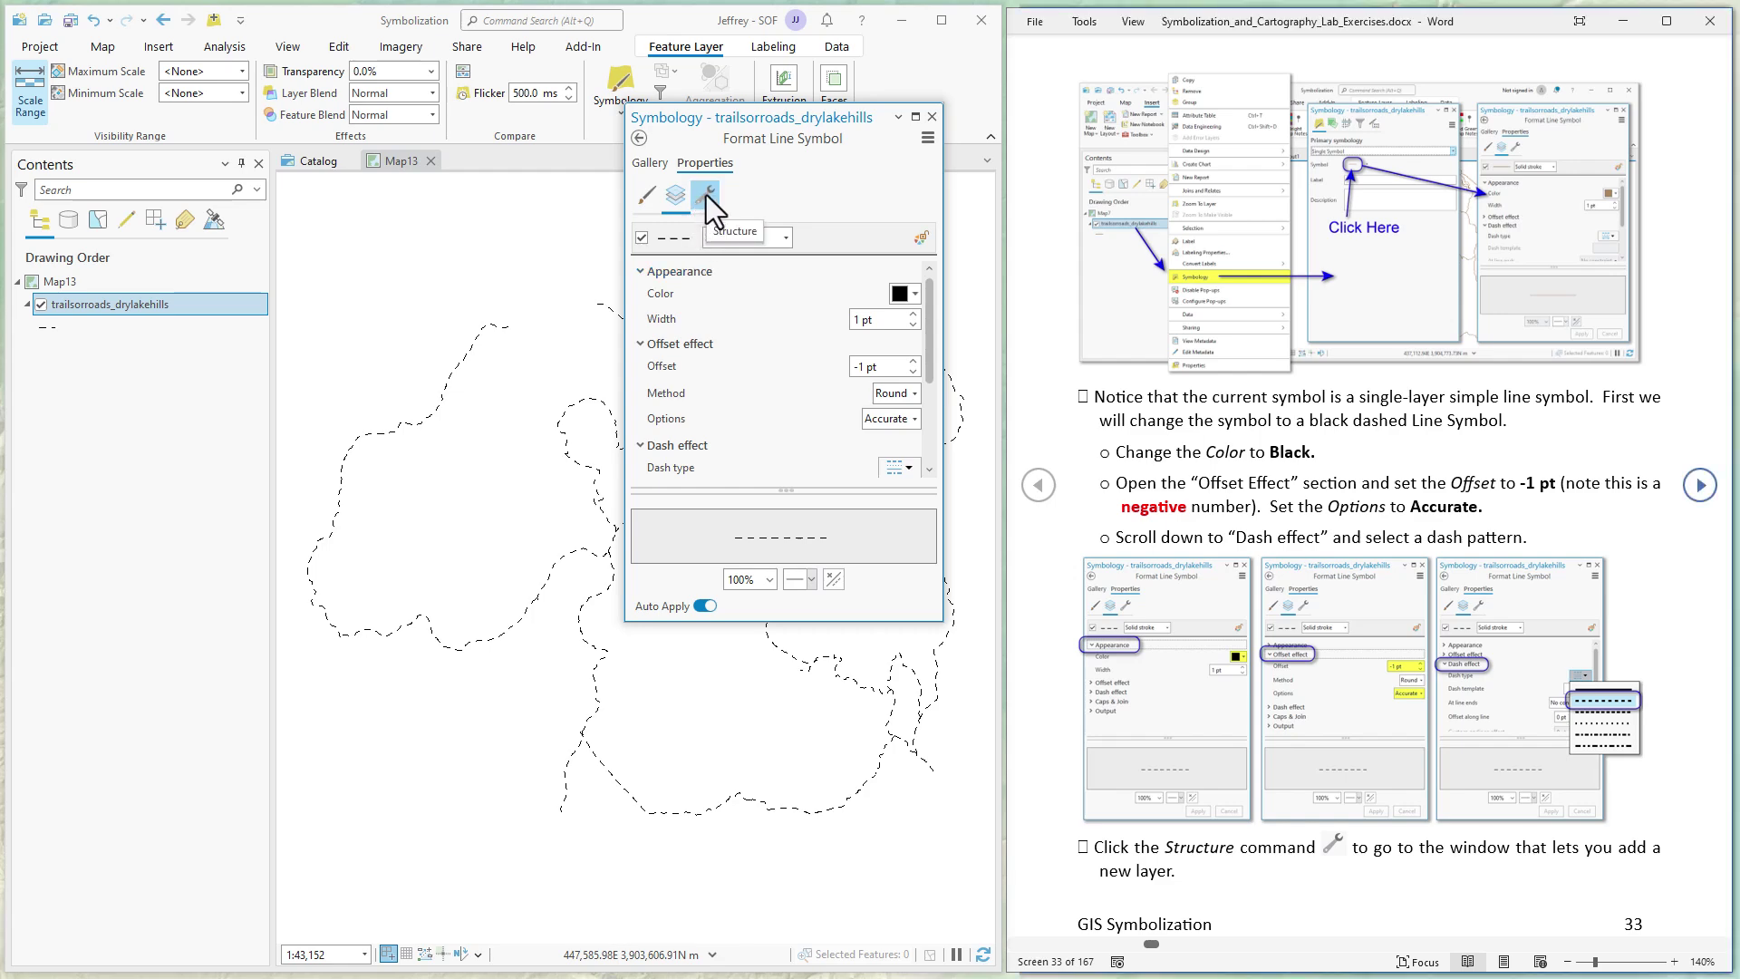
click(705, 194)
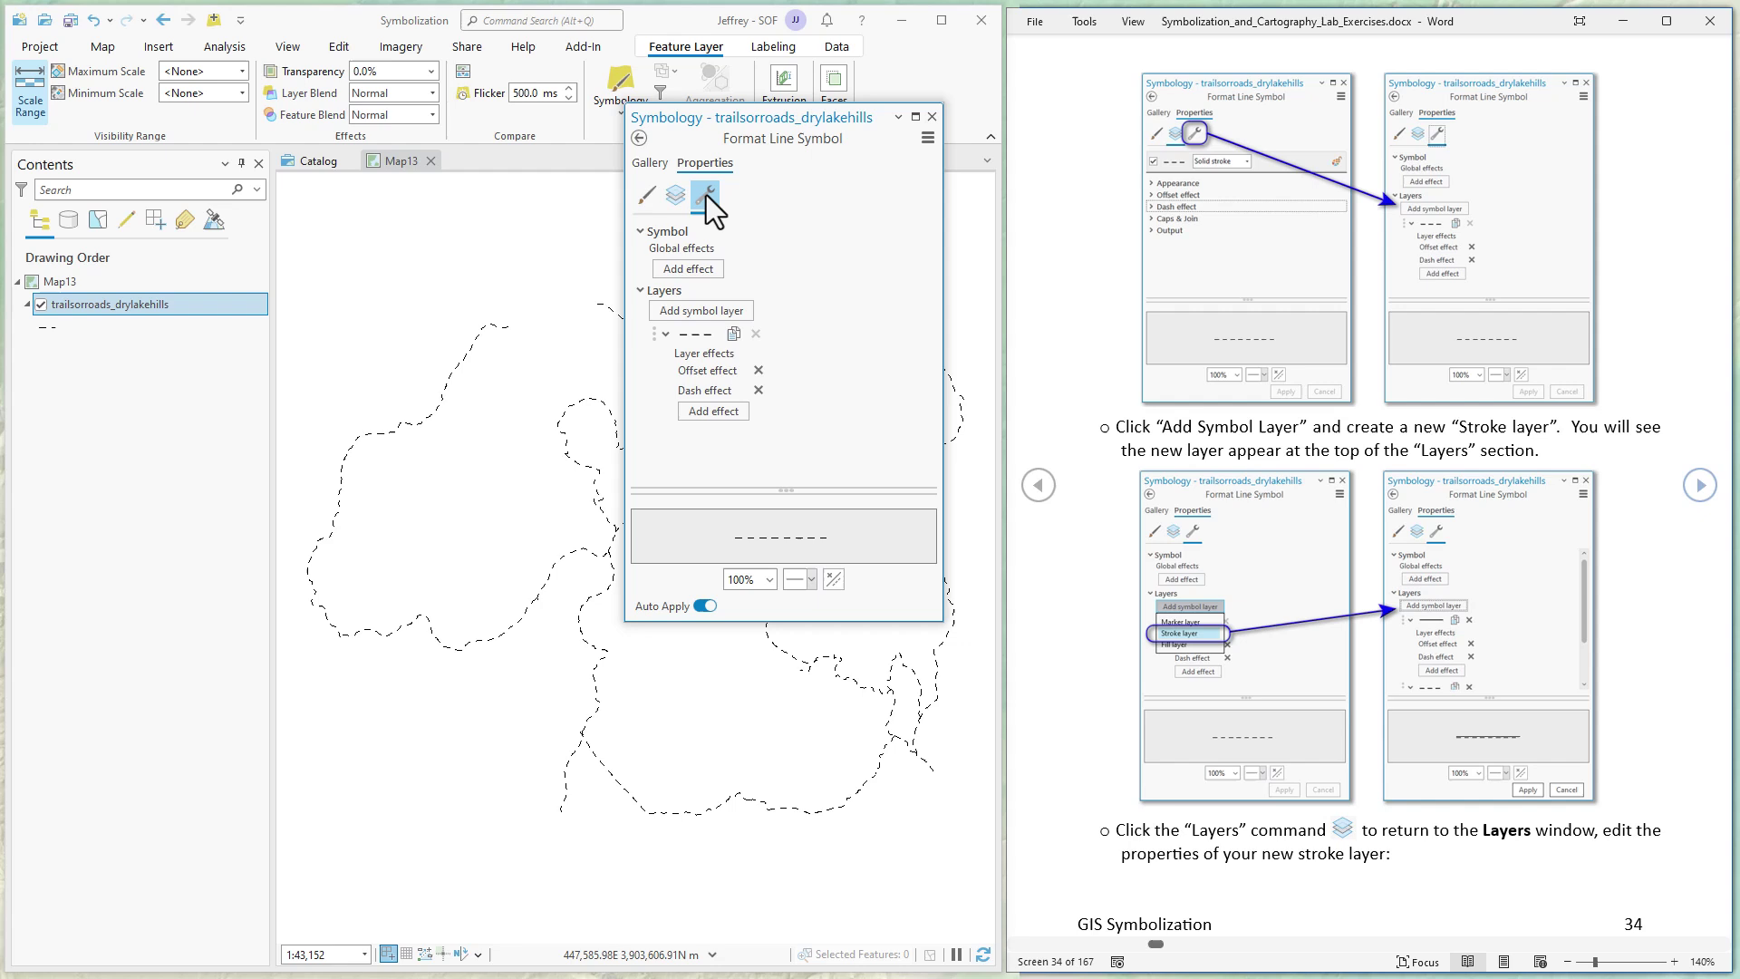
click(698, 310)
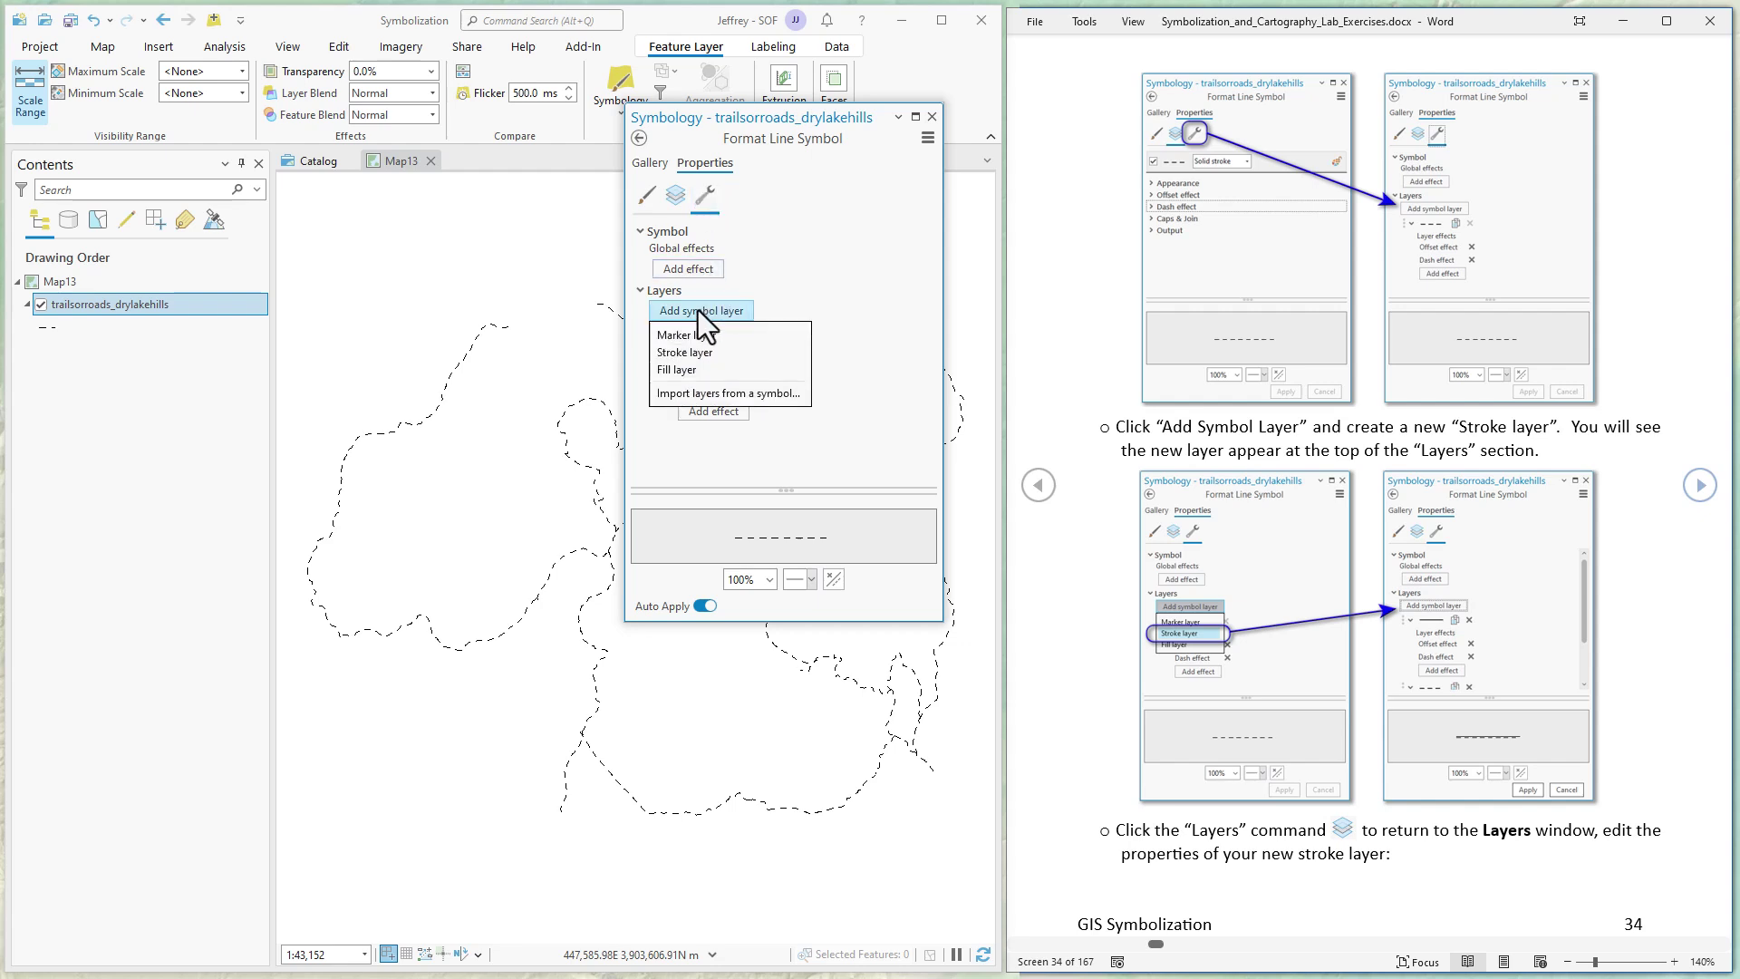
click(695, 352)
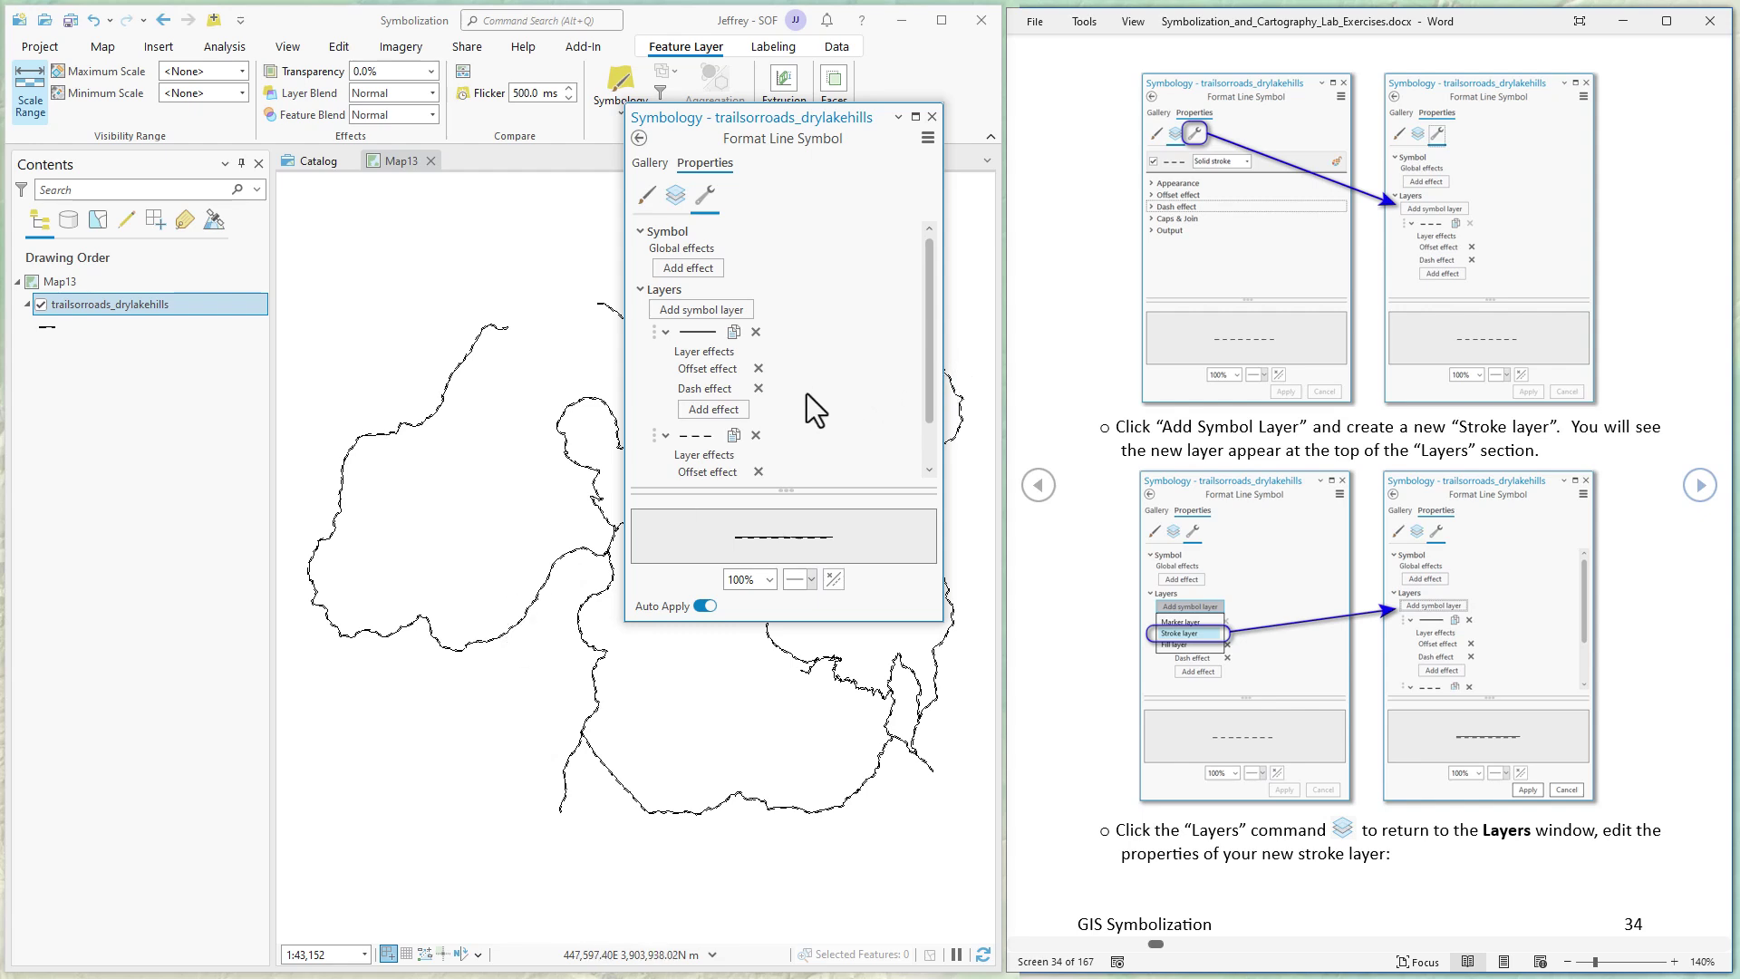
Give the new top stroke a 1 pt Accurate offset and the same 5 5 dash.
click(671, 199)
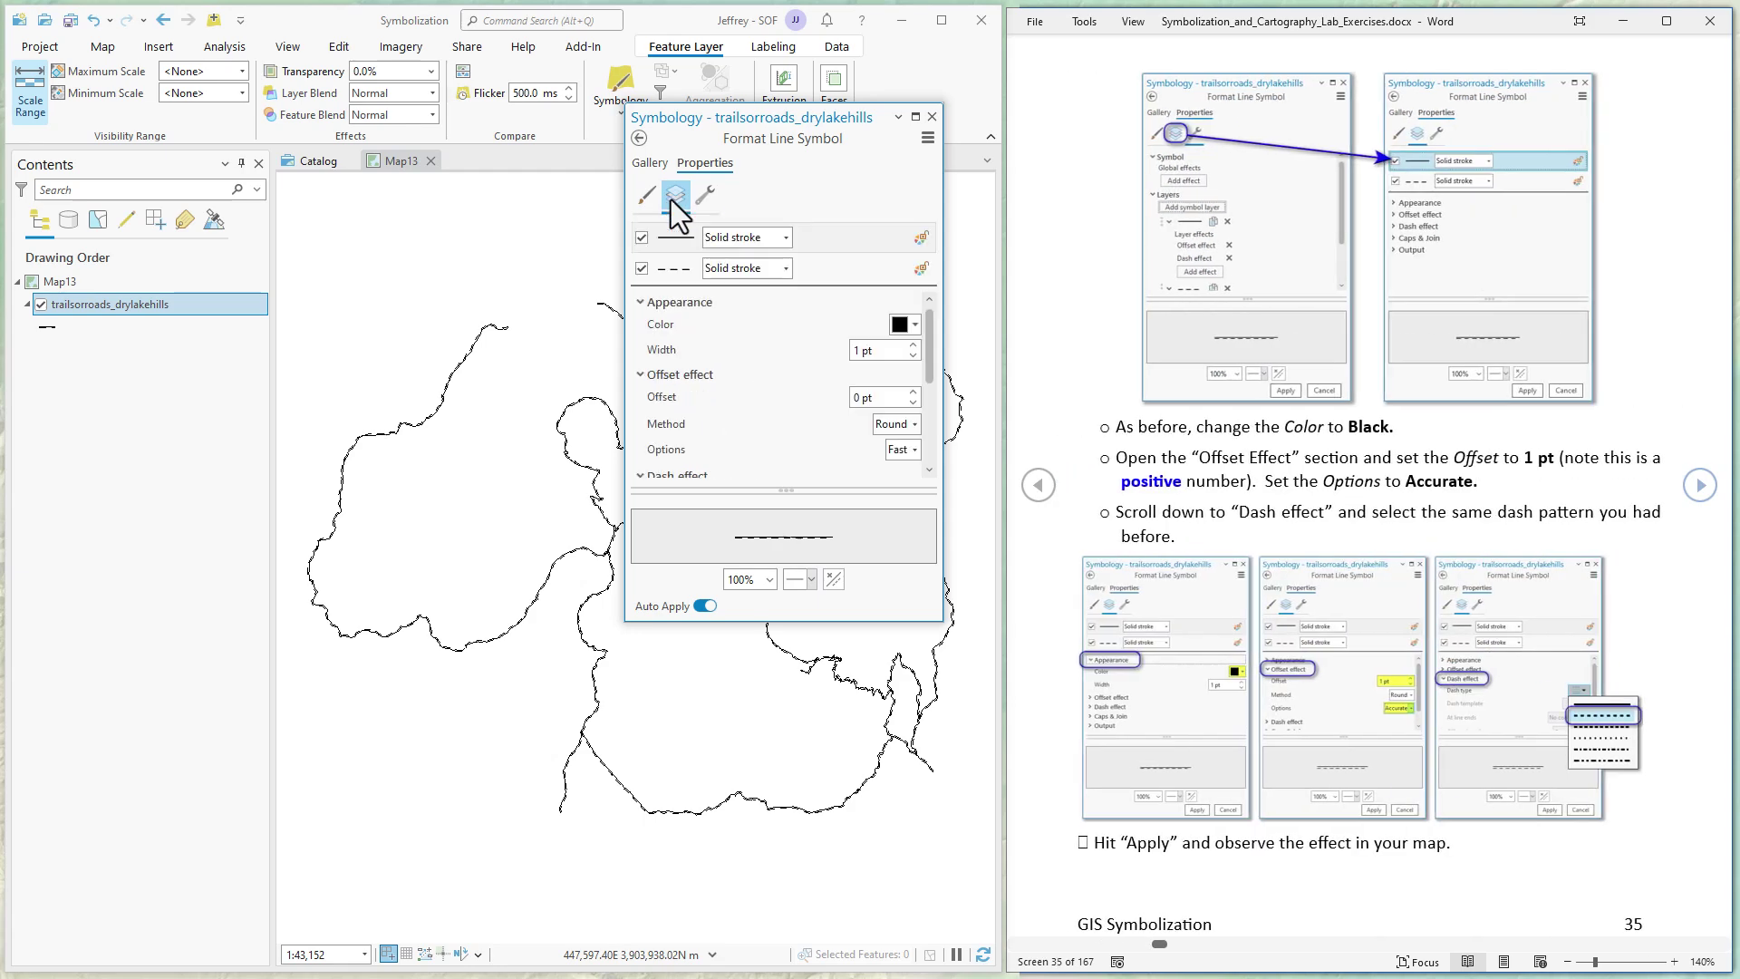
click(806, 236)
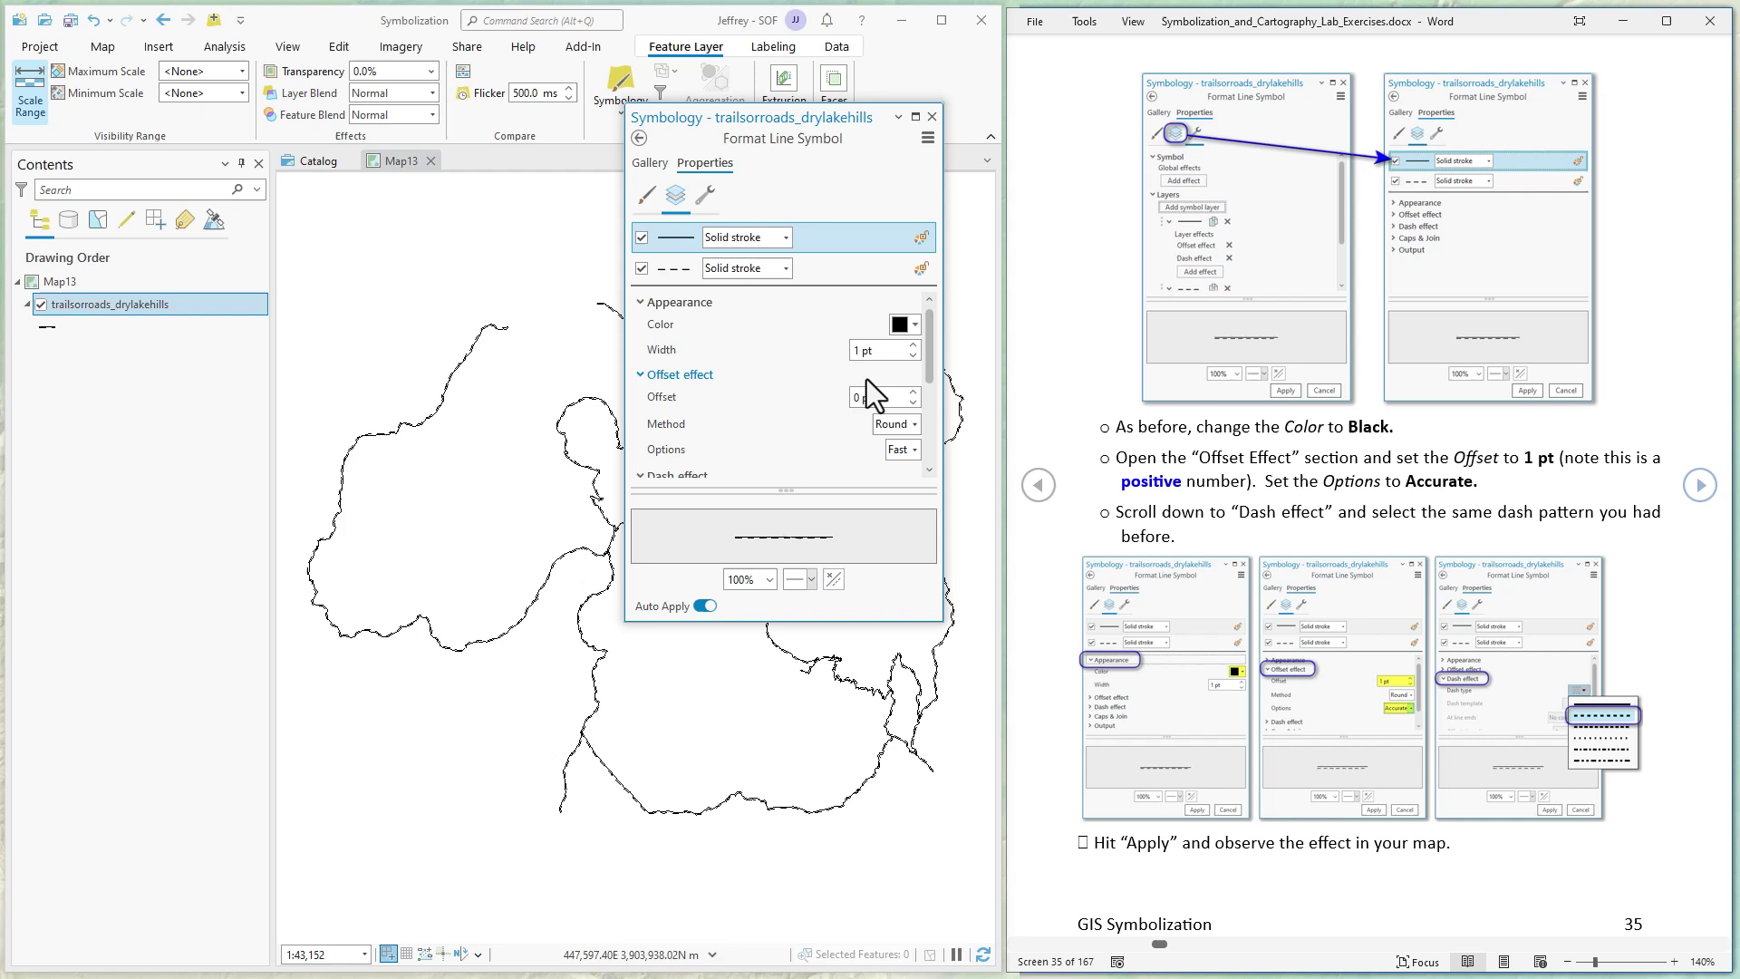
double_click(853, 397)
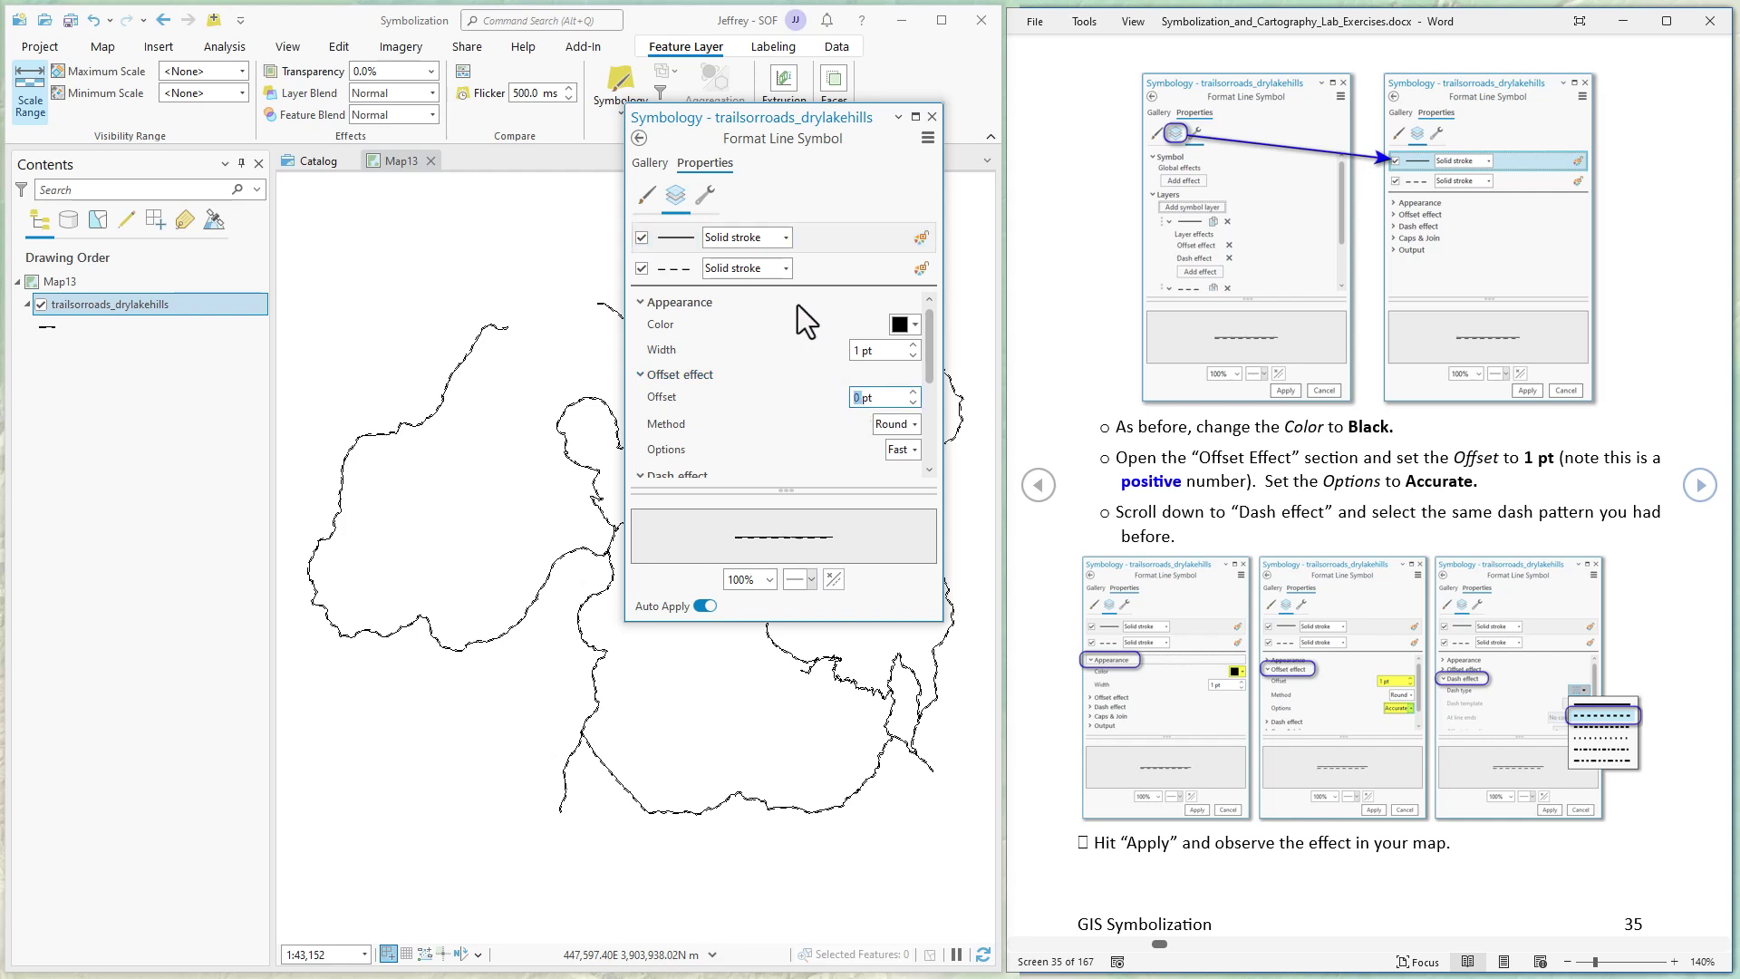
text(1)
click(912, 453)
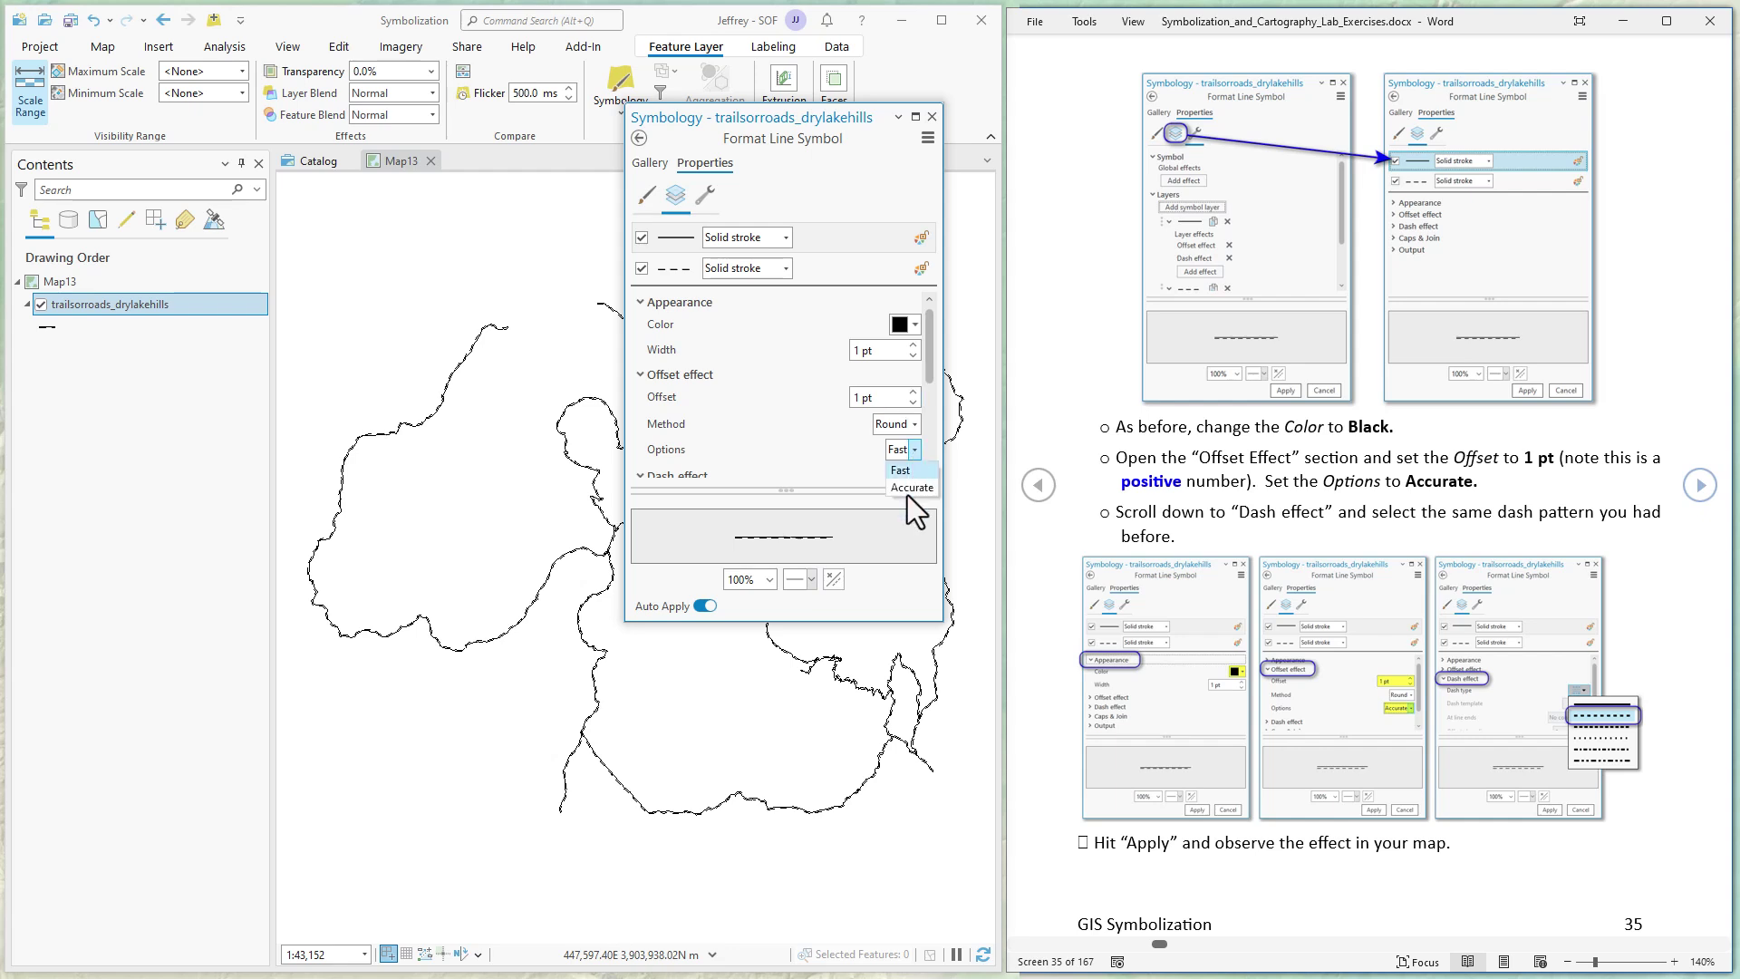
click(907, 495)
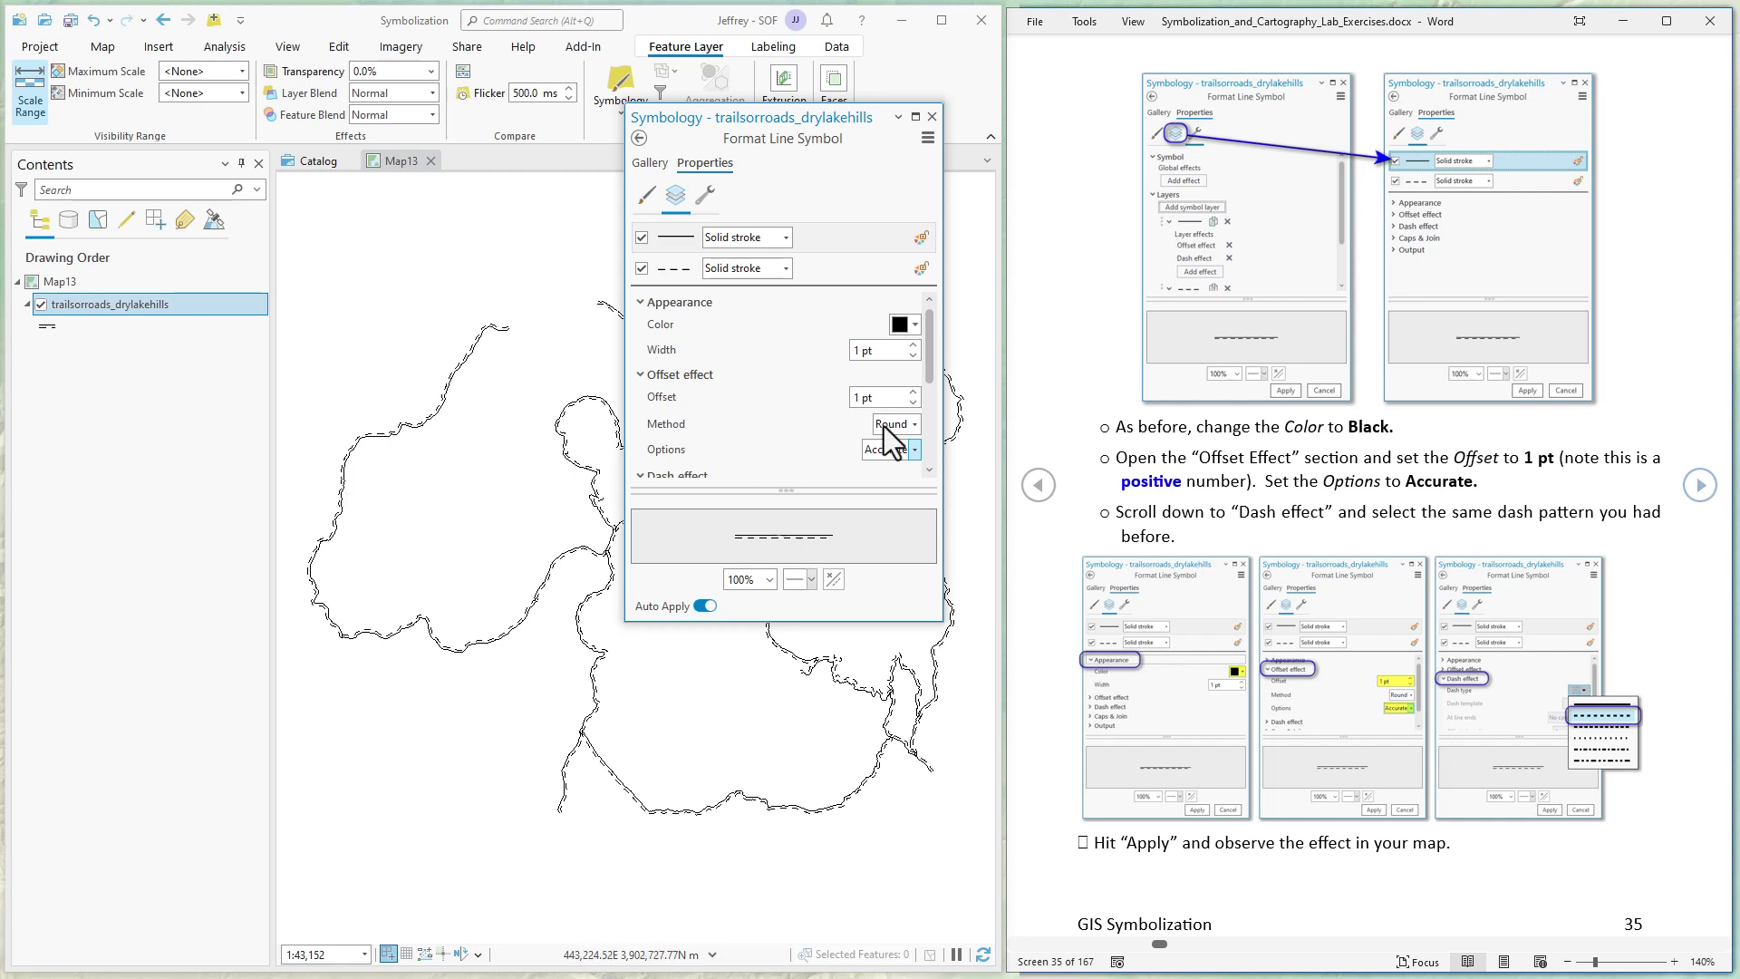
drag(925, 366, 912, 413)
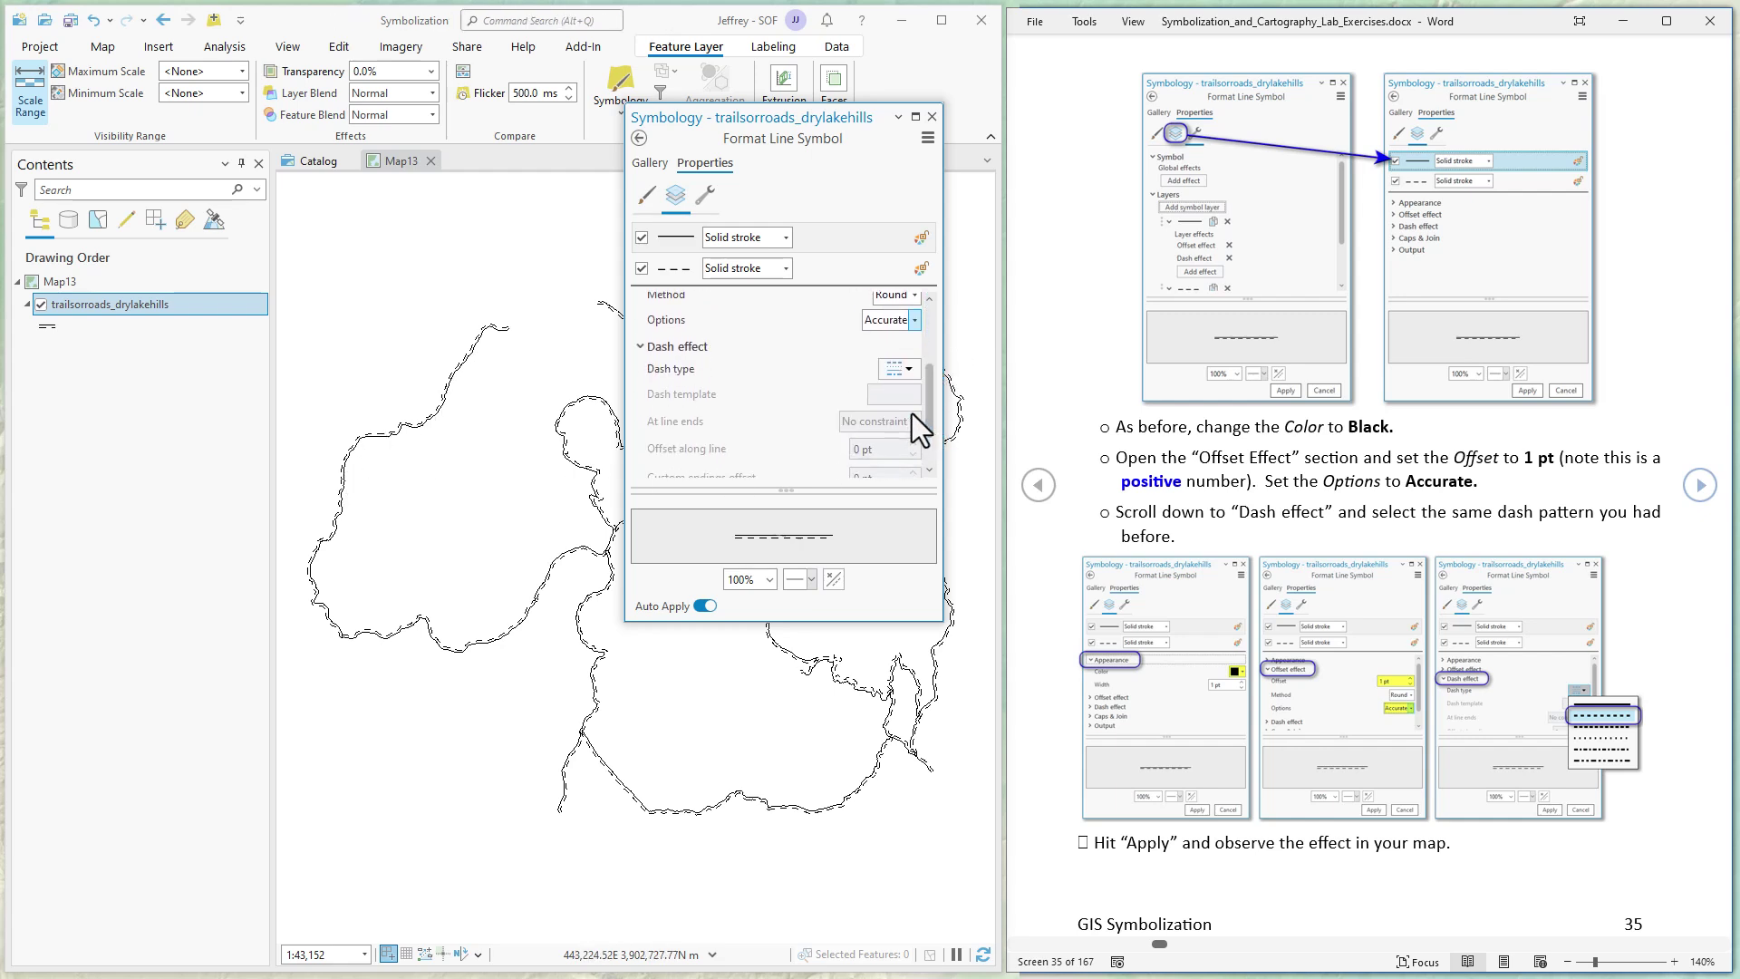
click(896, 371)
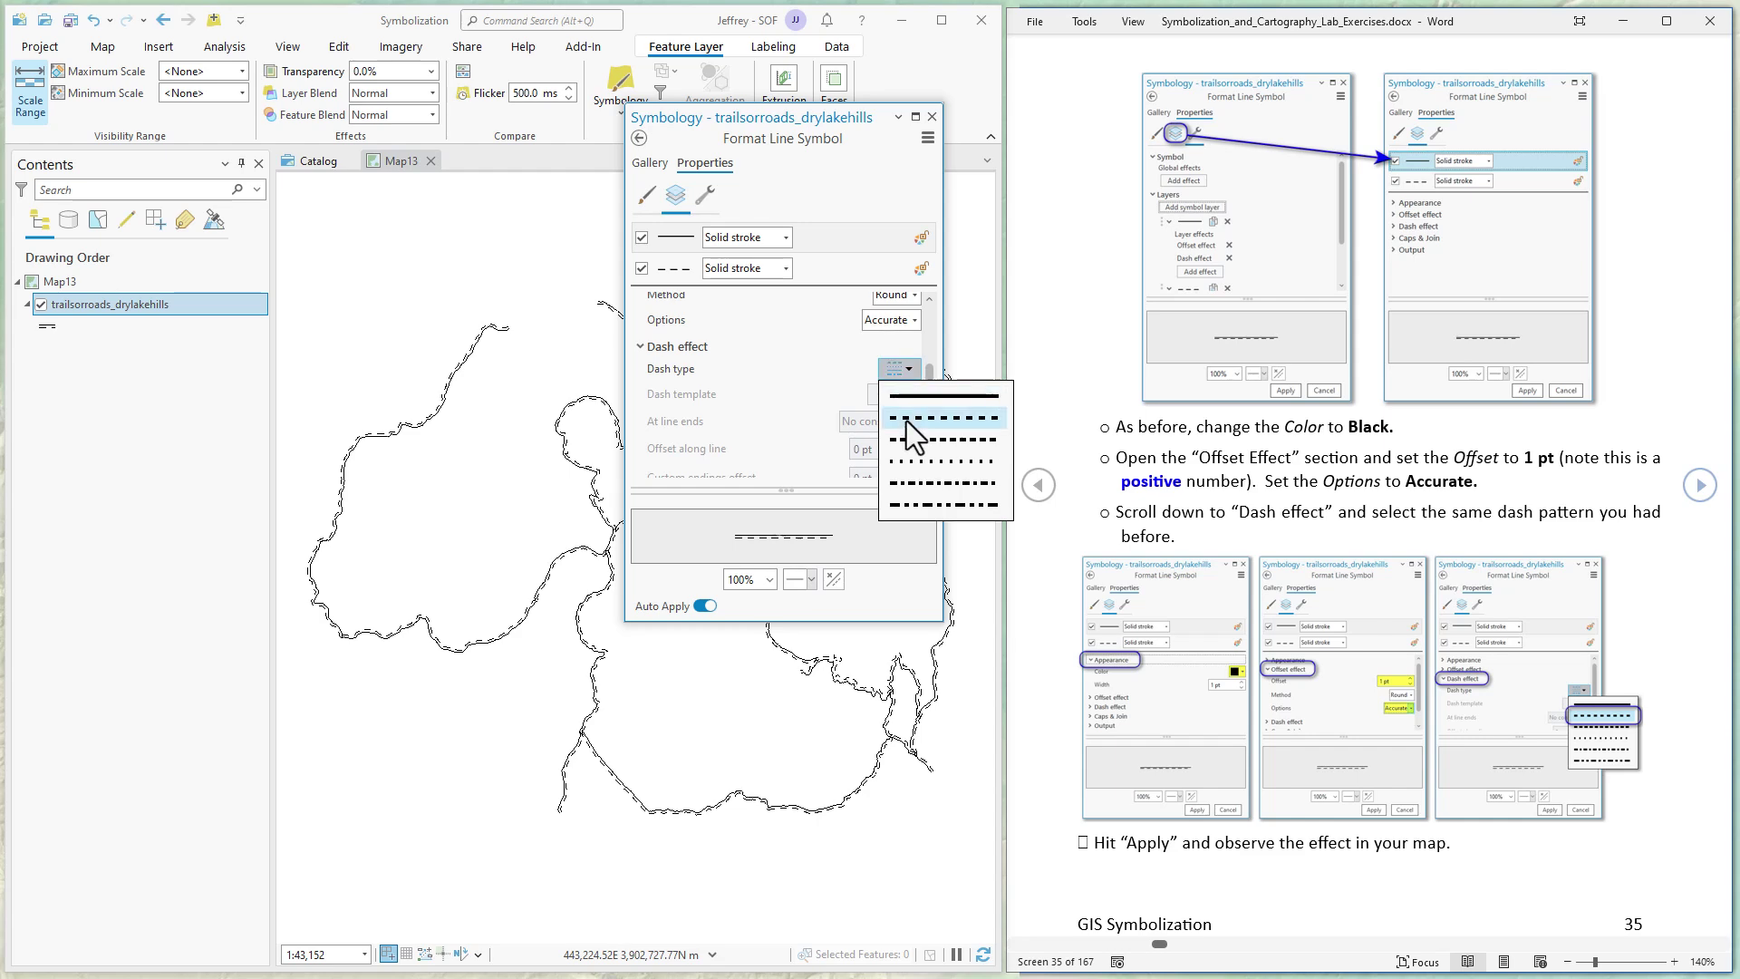
click(914, 422)
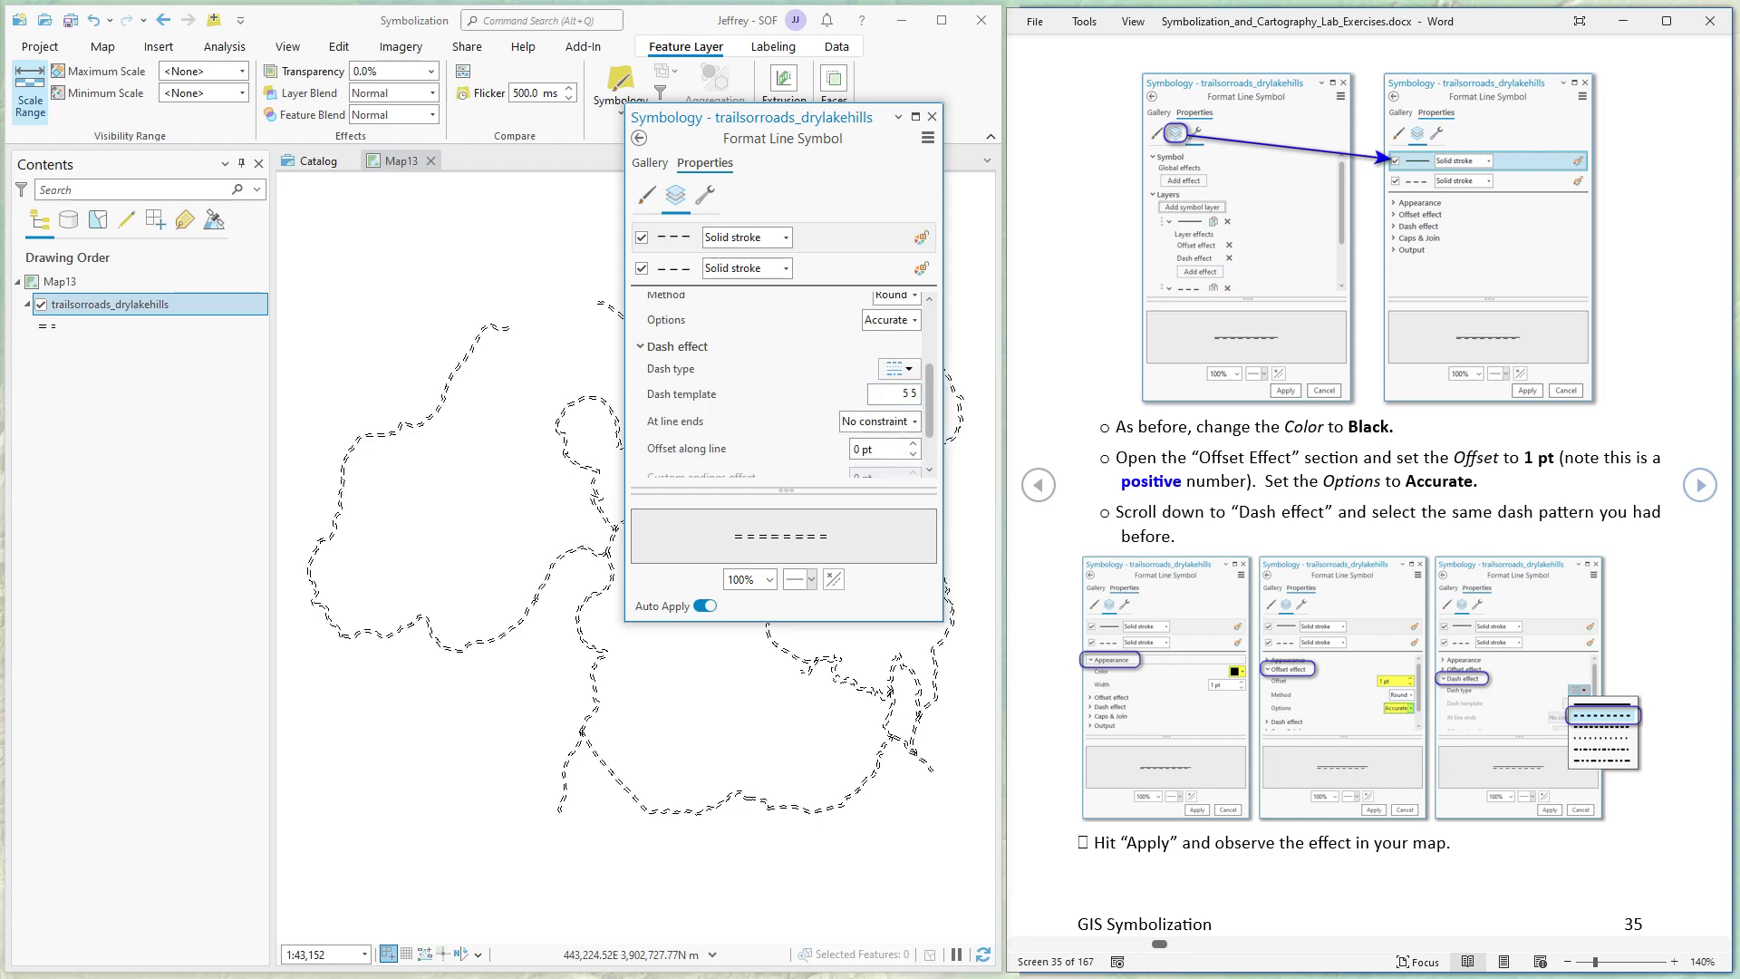
key(Right)
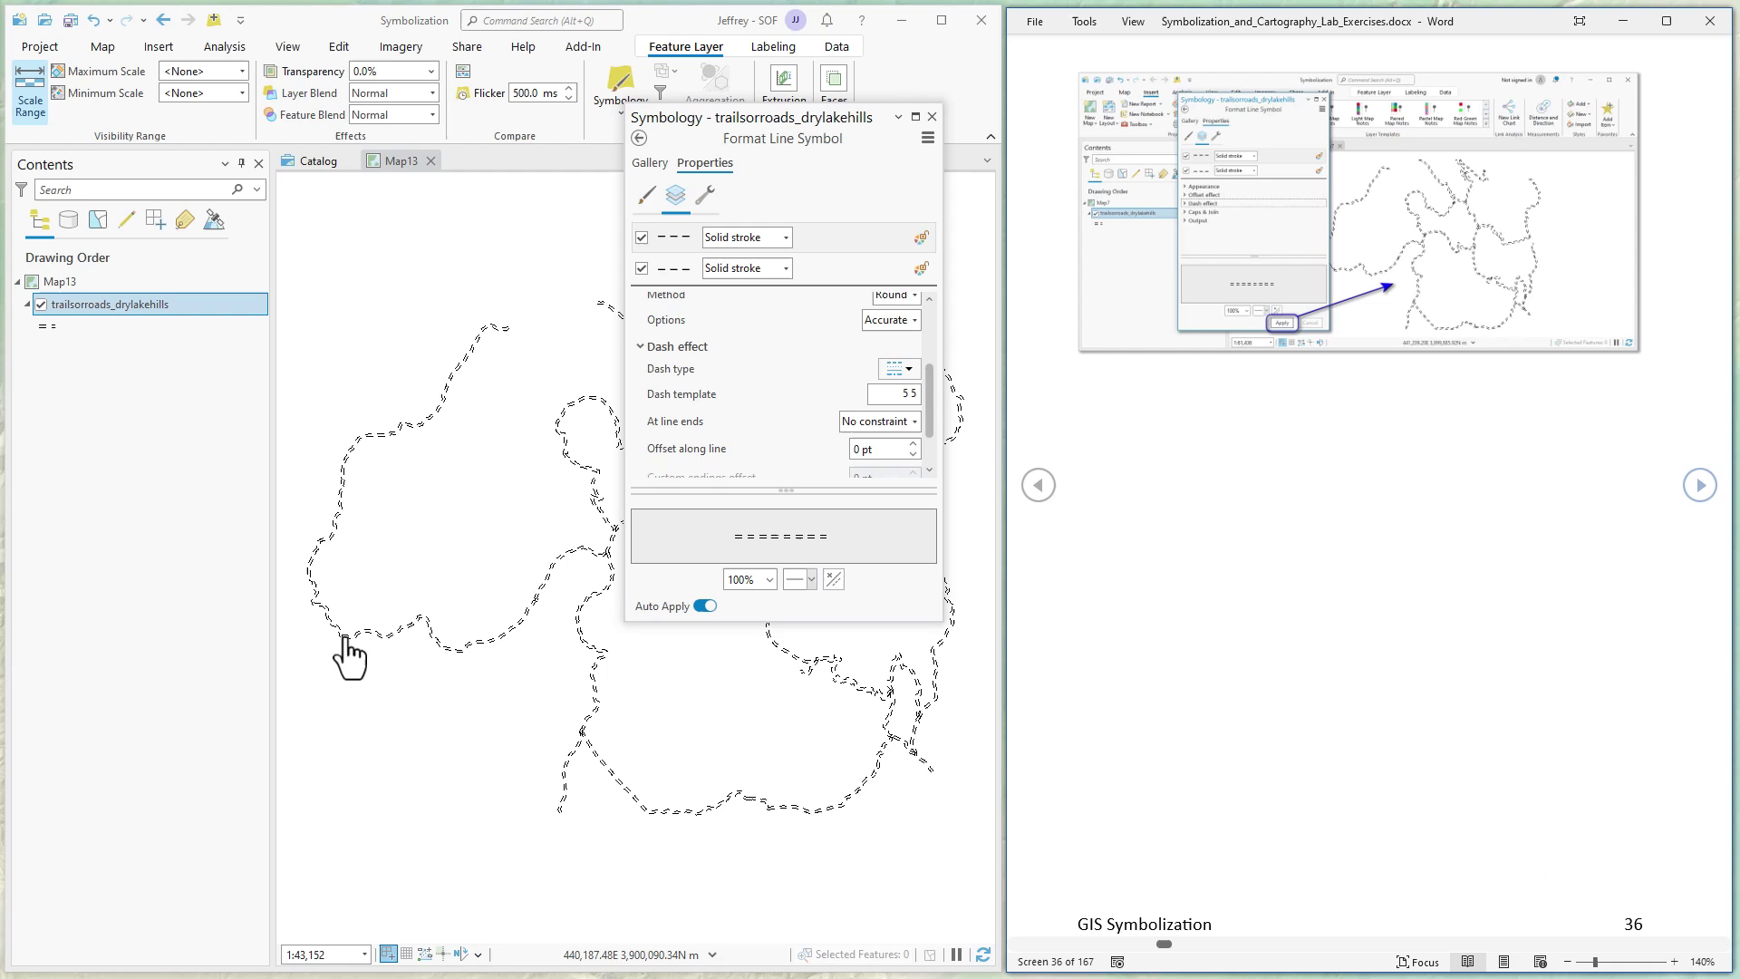